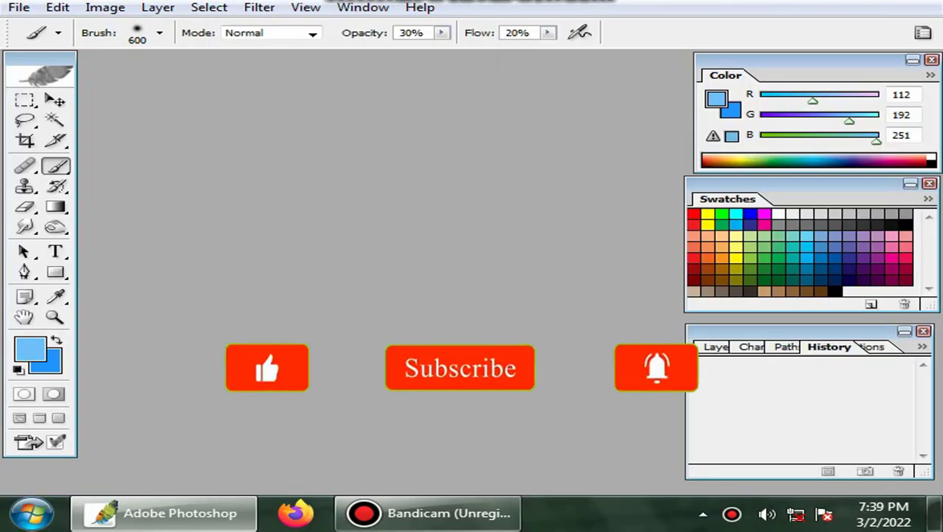
# Open the photo of the bearded man in a white shirt and show it in full-screen mode with the menu bar.
pyautogui.hotkey('ctrl', 'o')
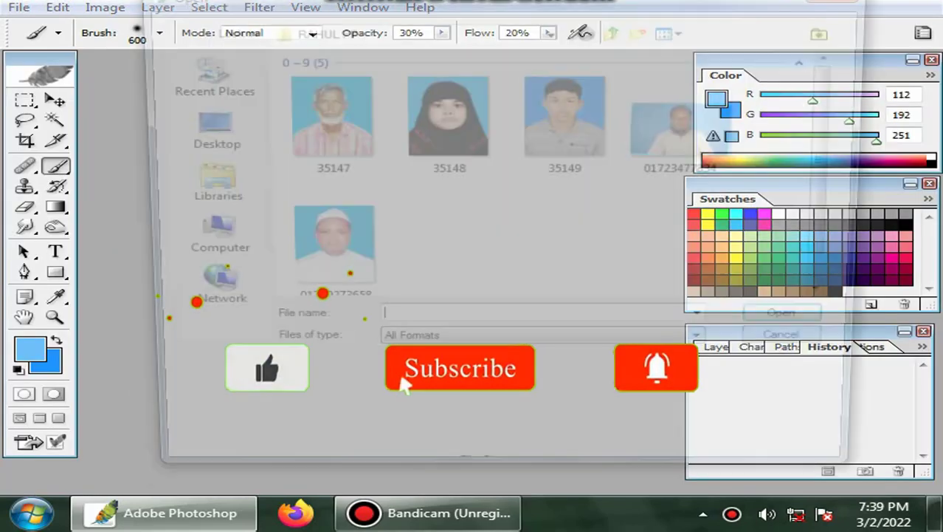
pyautogui.click(693, 127)
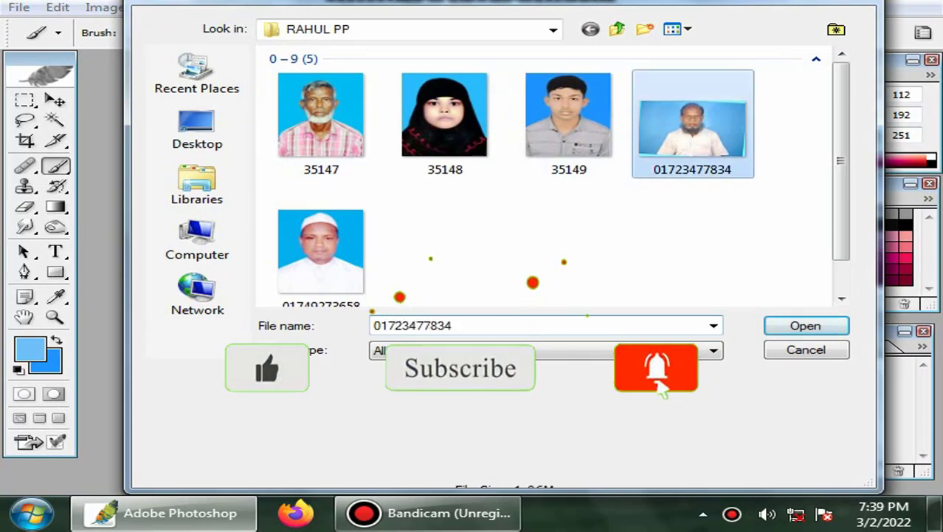
pyautogui.press('Return')
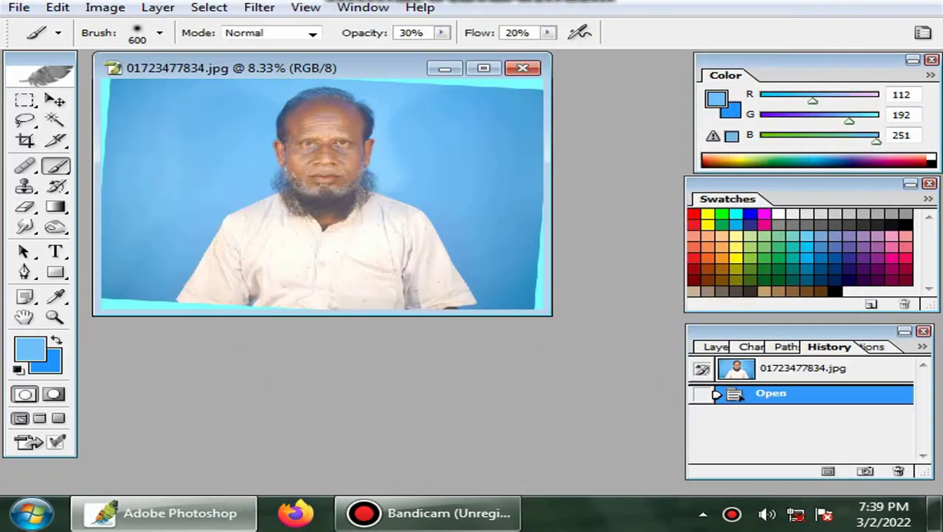
pyautogui.moveTo(350, 70); pyautogui.dragTo(366, 103)
pyautogui.press('f')
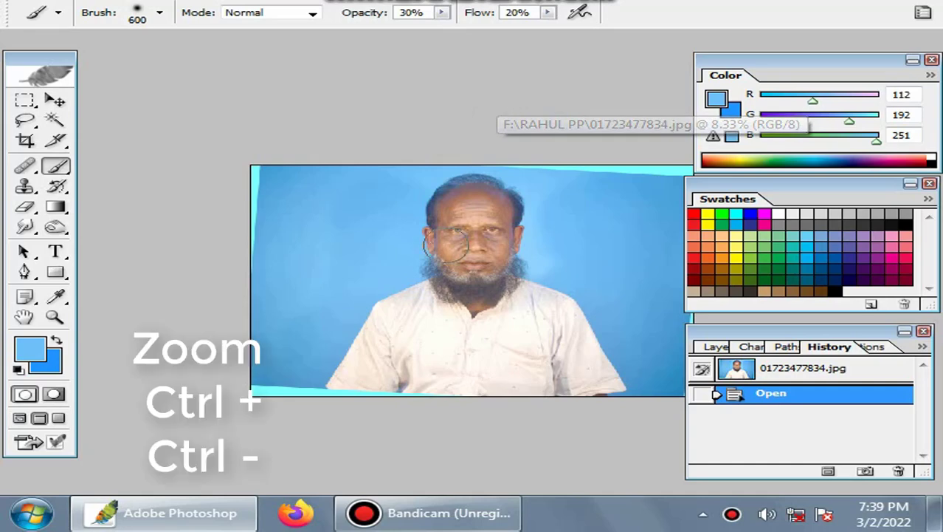
# Crop the photo to 4 in × 5 in at 300 pixels/inch, centred on the man and spanning the image's full height.
pyautogui.hotkey('ctrl', '+')
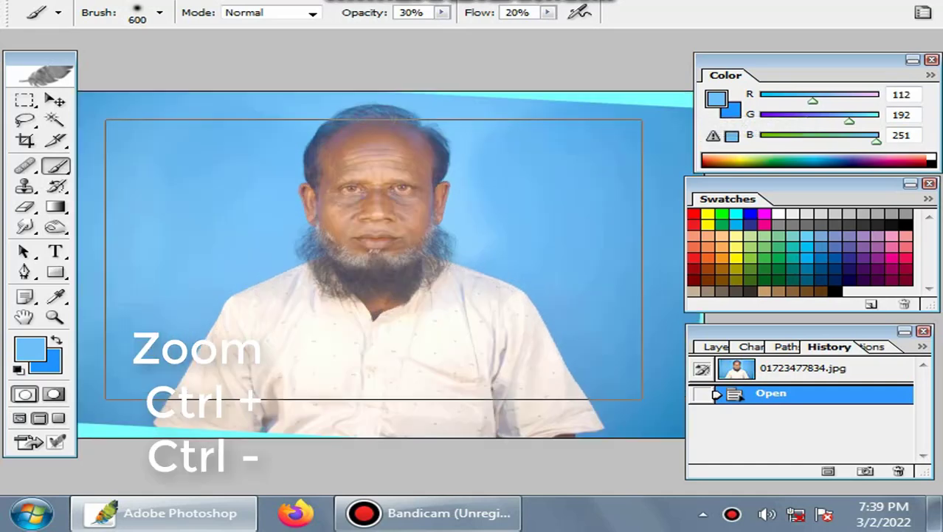
pyautogui.hotkey('ctrl', '+')
pyautogui.hotkey('ctrl', '-')
pyautogui.hotkey('ctrl', '-')
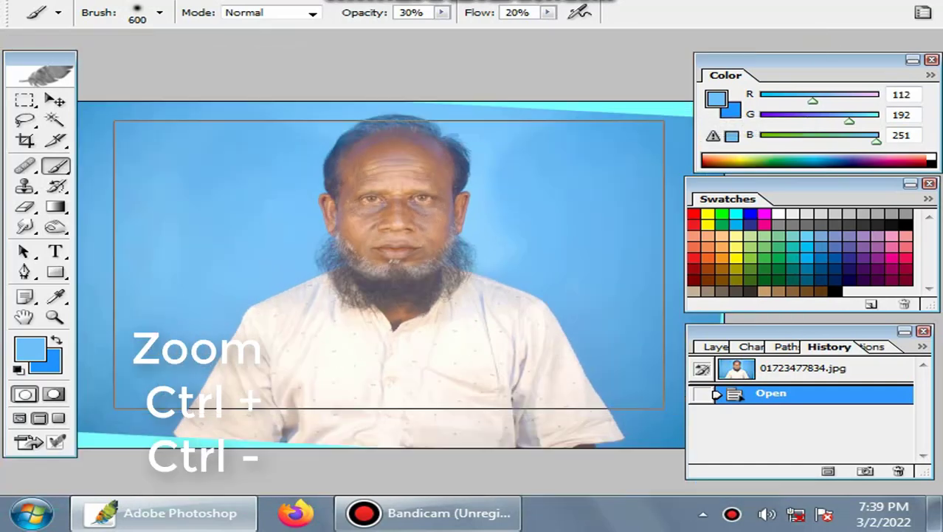
pyautogui.press('c')
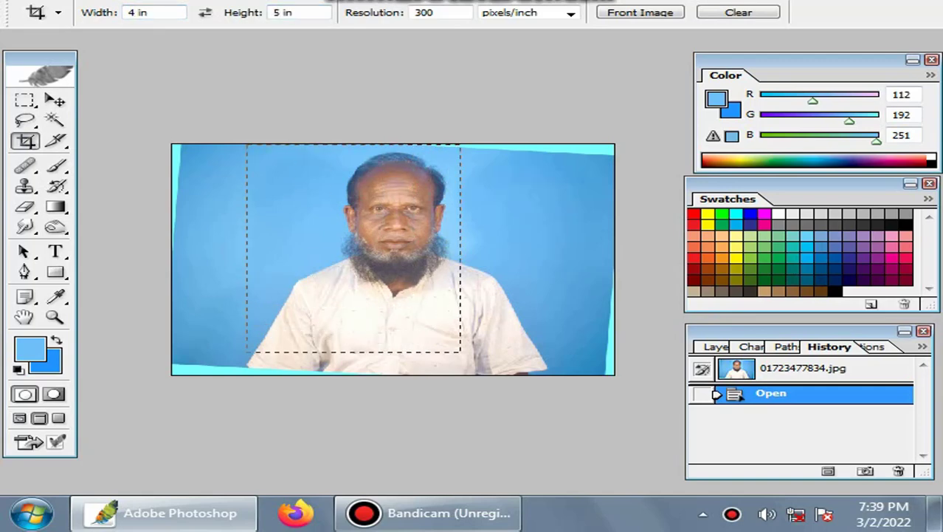
pyautogui.moveTo(246, 144); pyautogui.dragTo(484, 375)
pyautogui.moveTo(365, 259); pyautogui.dragTo(396, 260)
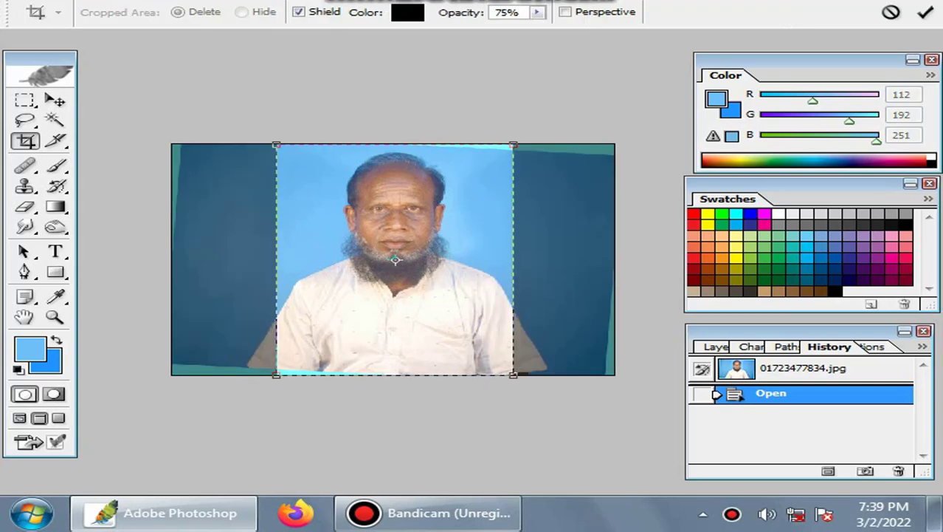
pyautogui.press('Return')
# Examine the fine beard hairs against the blue background on both sides of the man's face.
pyautogui.hotkey('ctrl', '+')
pyautogui.hotkey('ctrl', '+')
pyautogui.hotkey('ctrl', '+')
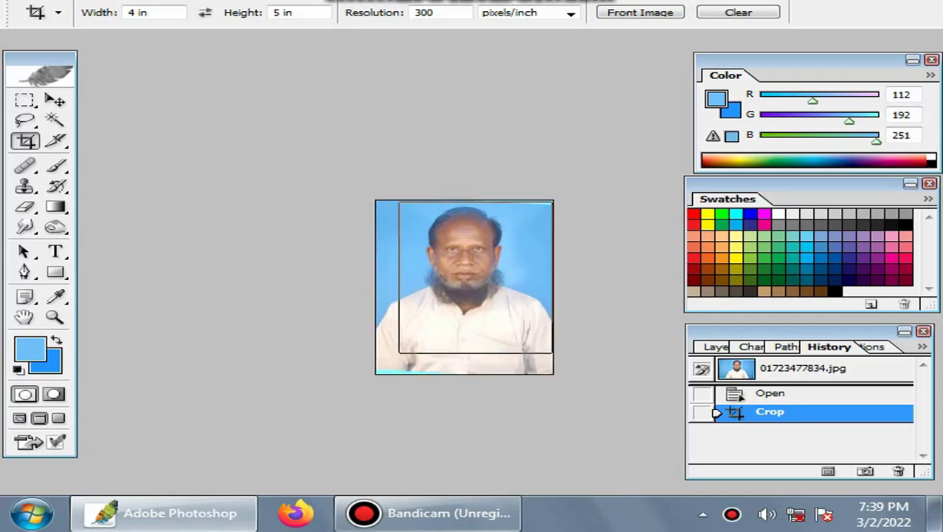
pyautogui.hotkey('ctrl', '+')
pyautogui.moveTo(473, 281); pyautogui.dragTo(398, 226)
pyautogui.moveTo(198, 57); pyautogui.dragTo(586, 440)
pyautogui.hotkey('ctrl', '+')
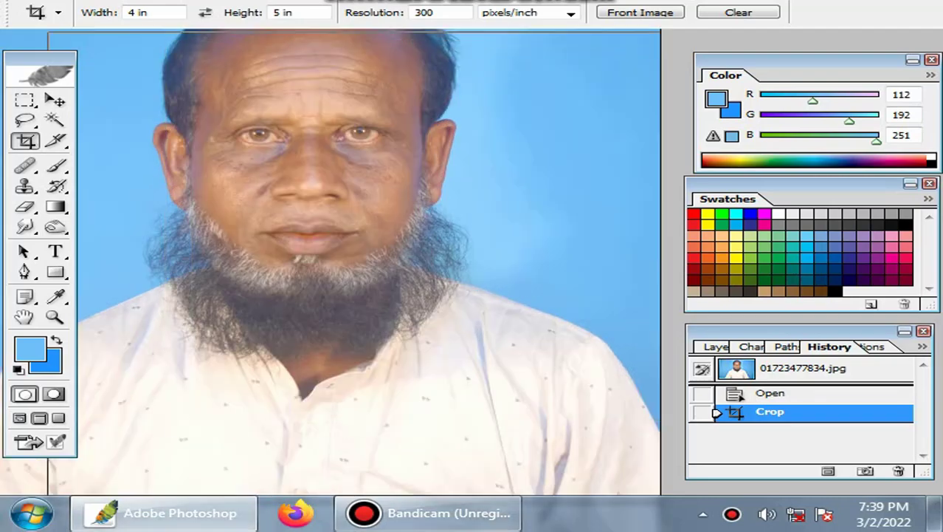
pyautogui.hotkey('ctrl', '+')
pyautogui.hotkey('ctrl', '+')
pyautogui.hotkey('ctrl', '+')
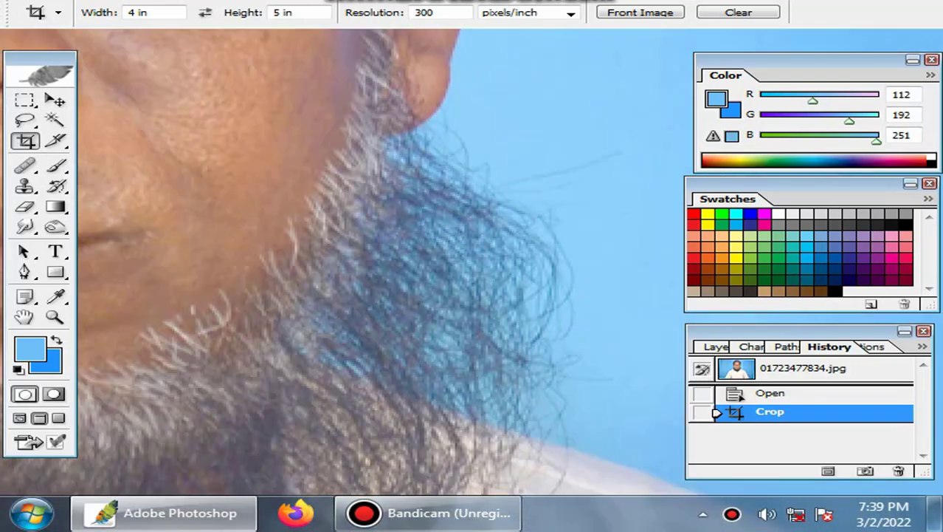
pyautogui.moveTo(472, 295); pyautogui.dragTo(345, 311)
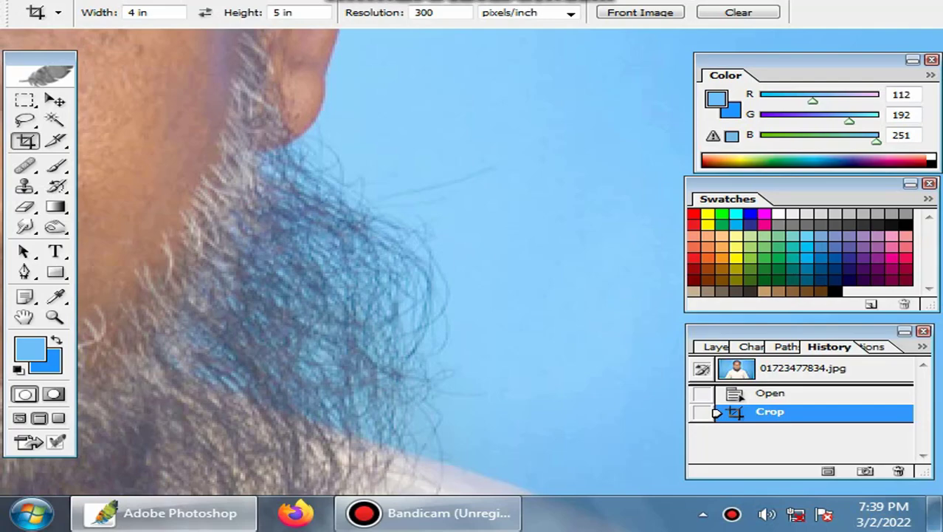
pyautogui.moveTo(199, 295); pyautogui.dragTo(775, 258)
pyautogui.moveTo(221, 258); pyautogui.dragTo(705, 295)
pyautogui.hotkey('ctrl', '-')
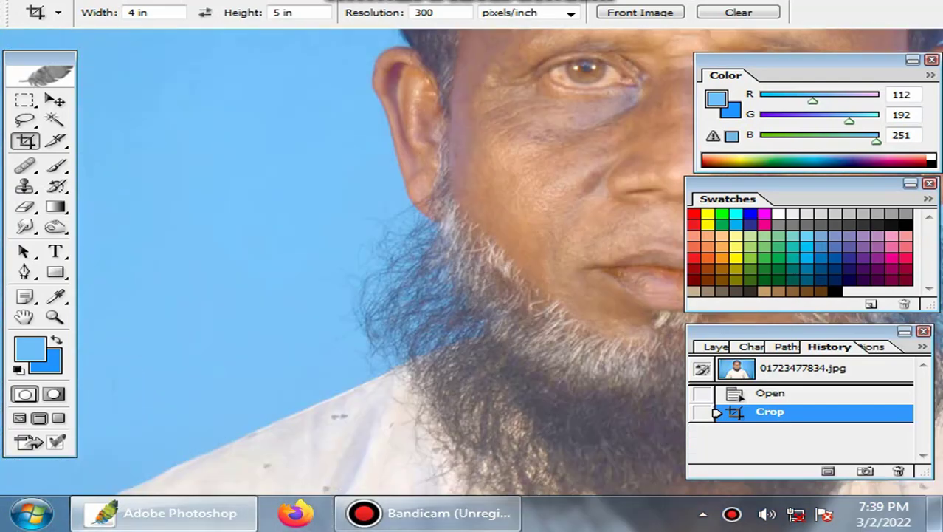
pyautogui.hotkey('ctrl', '-')
pyautogui.hotkey('ctrl', '-')
pyautogui.hotkey('ctrl', '-')
pyautogui.moveTo(473, 258); pyautogui.dragTo(429, 291)
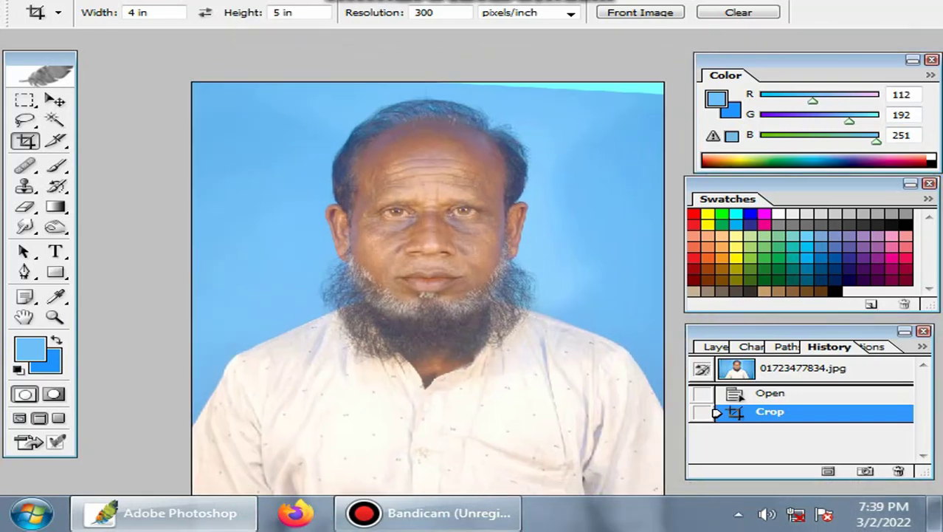
# Select the blue background around the man with the Magic Wand at tolerance 20, adding the lighter patches beside his head and beard.
pyautogui.press('w')
pyautogui.click(275, 194)
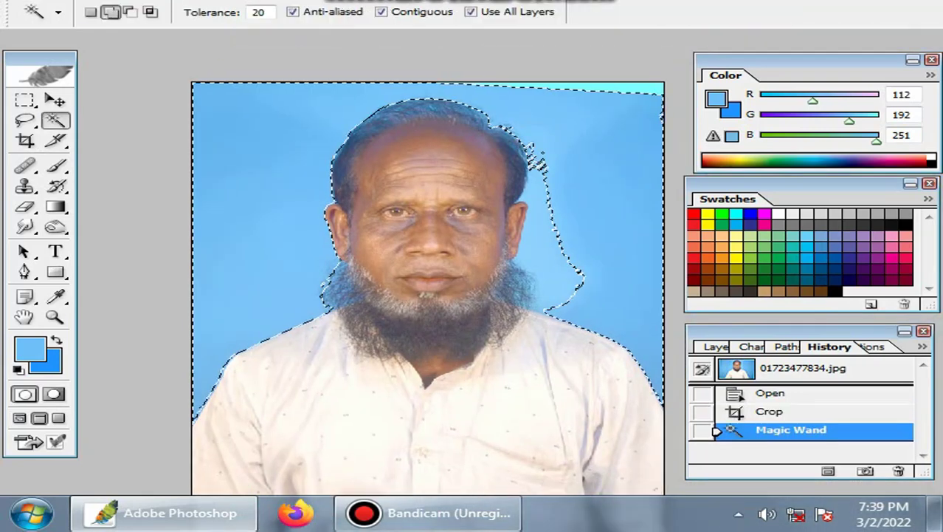
pyautogui.click(546, 156)
pyautogui.click(580, 284)
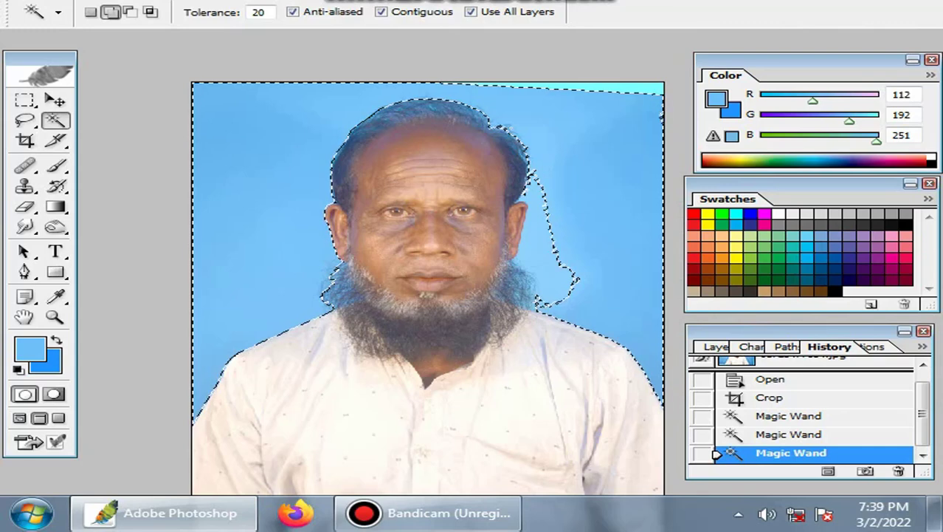
pyautogui.click(555, 280)
pyautogui.click(541, 244)
pyautogui.click(531, 214)
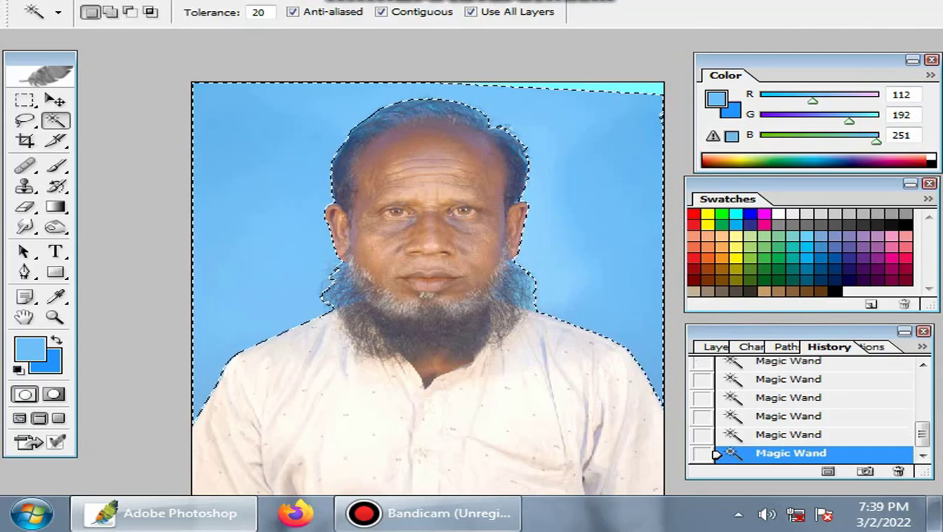
# Clear the selected background to the solid blue background colour and deselect it.
pyautogui.press('i')
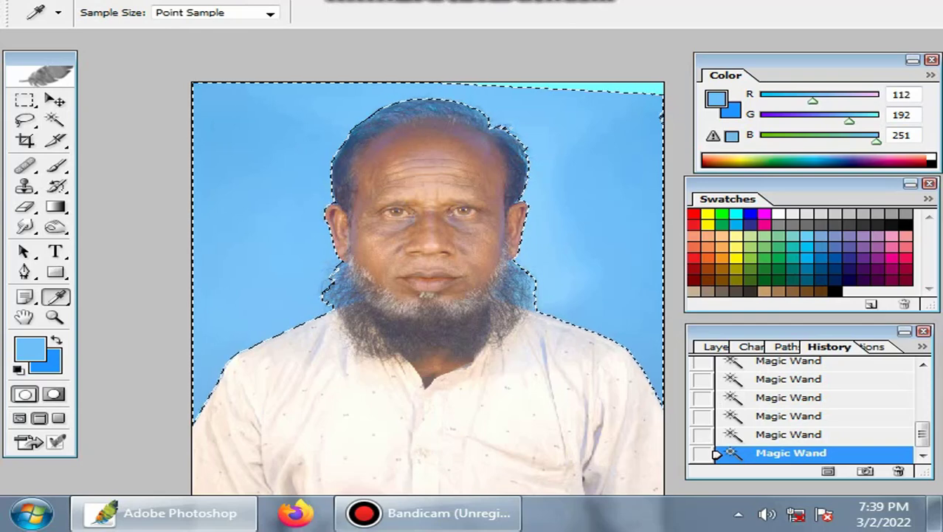
pyautogui.press('Delete')
pyautogui.press('Delete')
pyautogui.press('Delete')
pyautogui.press('Delete')
pyautogui.press('Delete')
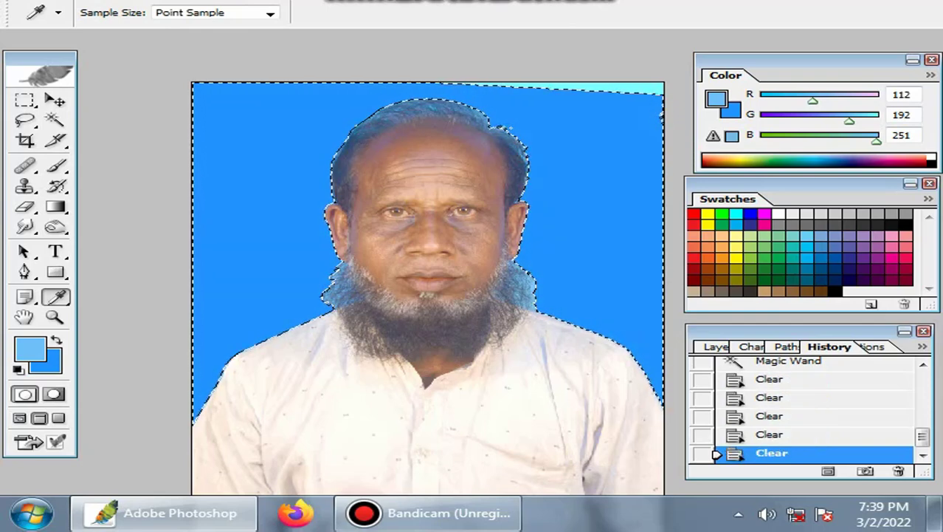
pyautogui.hotkey('ctrl', 'd')
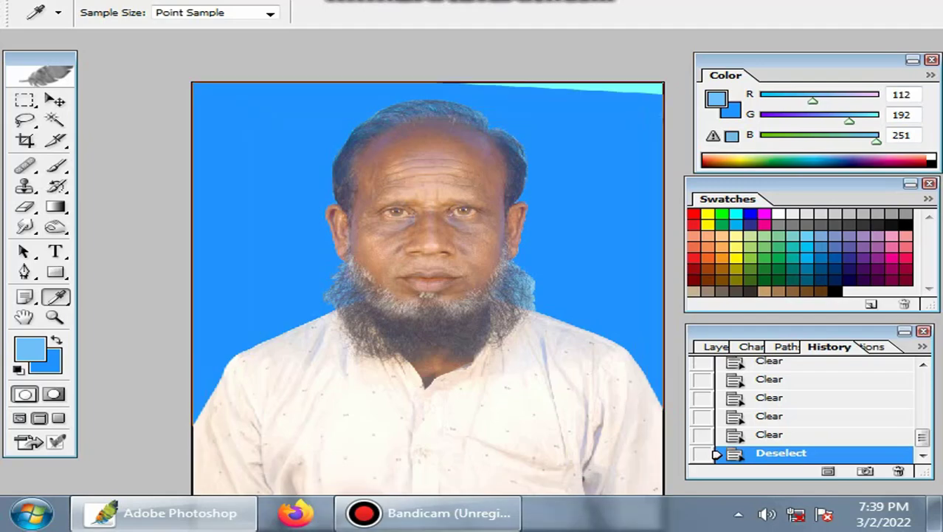
# Outline the light-blue beard fringe below the ear on the photo's right side with the Pen tool and convert the path to a selection.
pyautogui.hotkey('ctrl', '+')
pyautogui.hotkey('ctrl', '+')
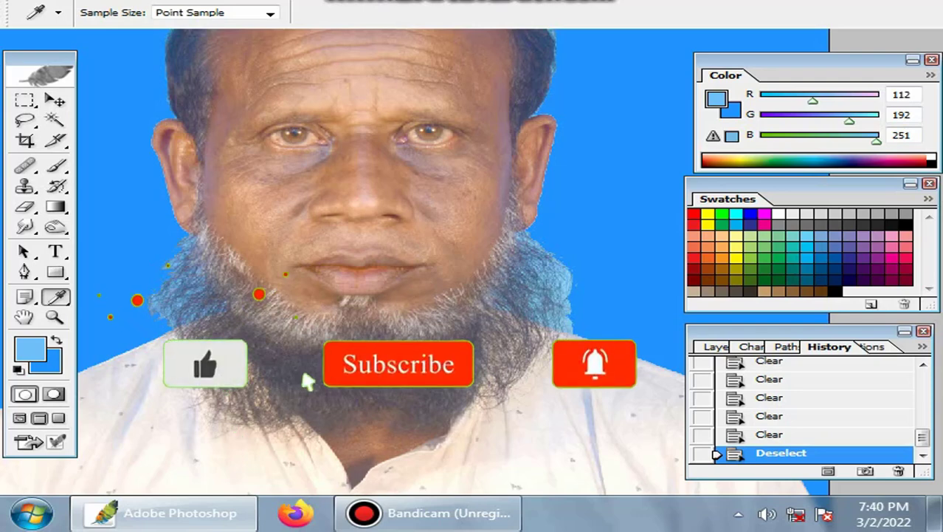
pyautogui.click(25, 272)
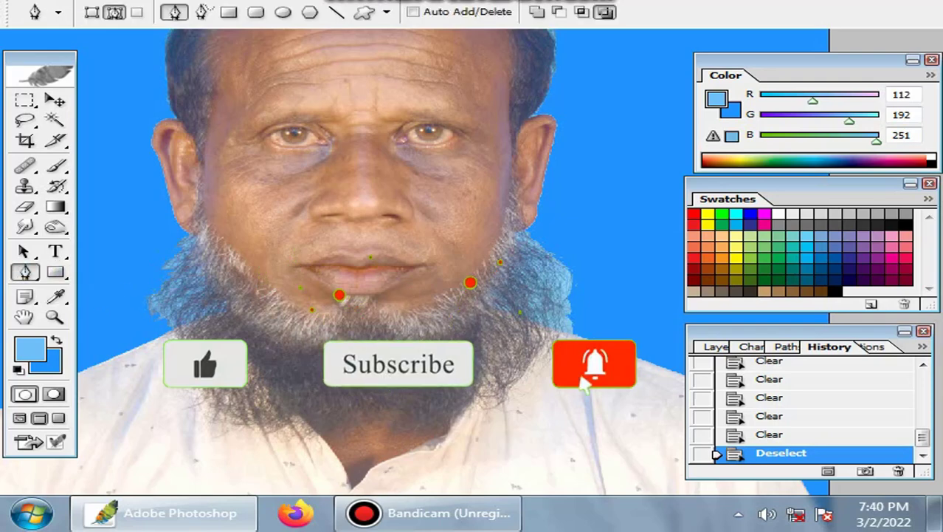
pyautogui.moveTo(472, 222); pyautogui.dragTo(379, 270)
pyautogui.click(453, 278)
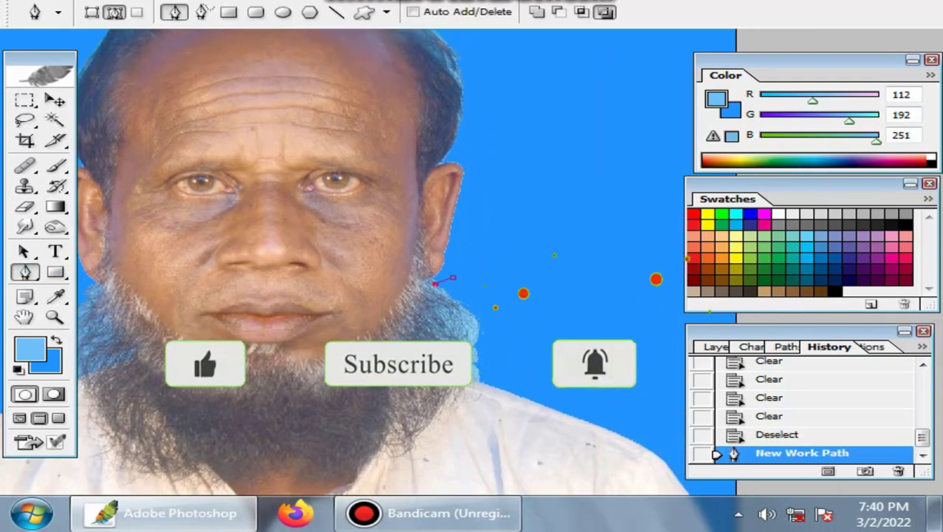
pyautogui.click(436, 283)
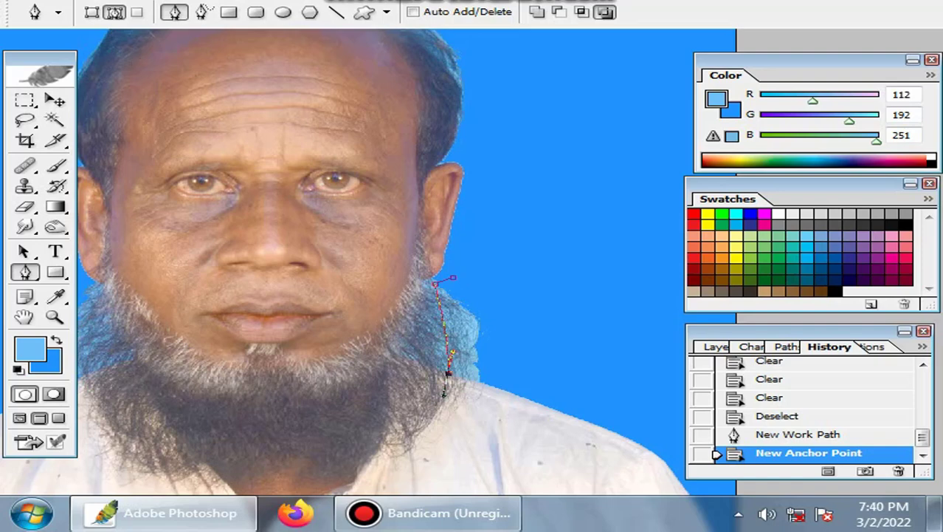
pyautogui.moveTo(443, 394); pyautogui.dragTo(443, 395)
pyautogui.keyDown('alt'); pyautogui.click(448, 373); pyautogui.keyUp('alt')
pyautogui.click(482, 382)
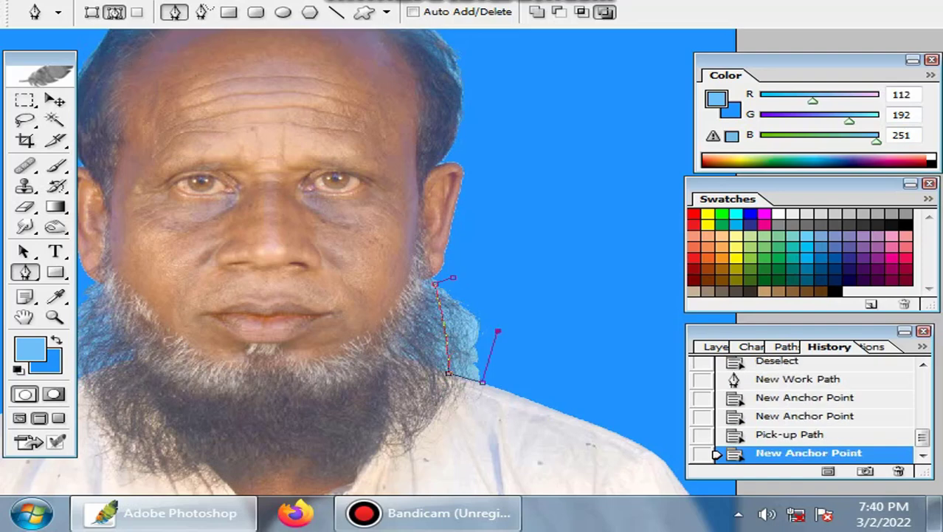
pyautogui.click(496, 330)
pyautogui.click(495, 303)
pyautogui.hotkey('ctrl', 'Return')
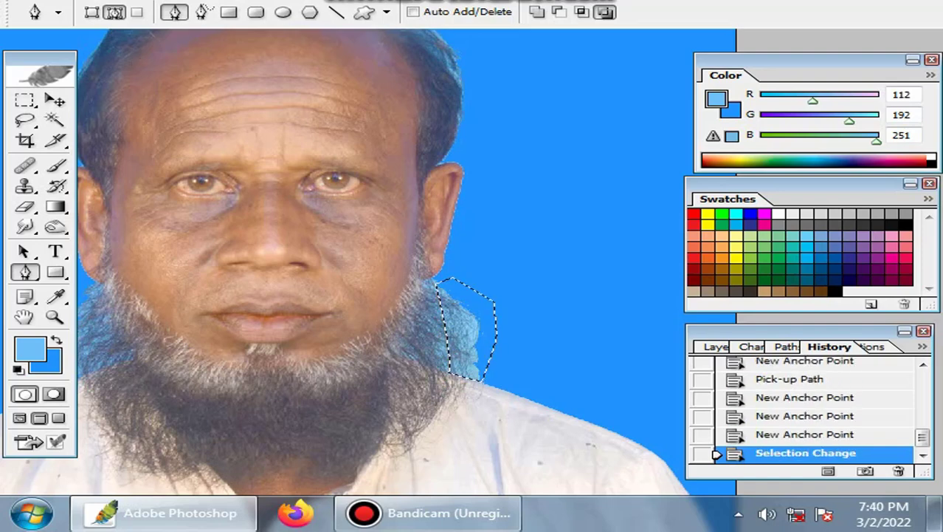
# Clear the outlined beard fringe to the blue background colour and deselect it.
pyautogui.press('Delete')
pyautogui.press('Delete')
pyautogui.hotkey('ctrl', 'd')
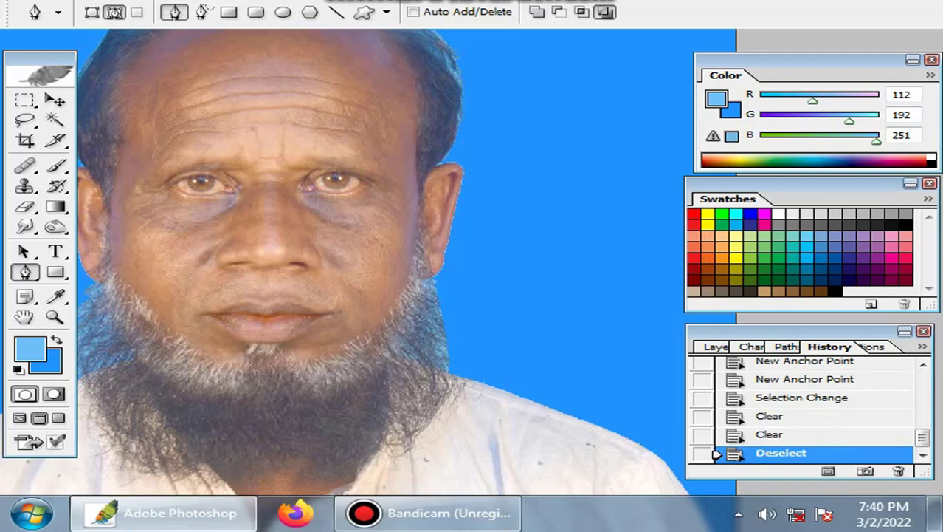
# Undo the beard fringe removal, the pen path and the background clearing, back to the last Magic Wand selection.
pyautogui.moveTo(443, 325); pyautogui.dragTo(434, 286)
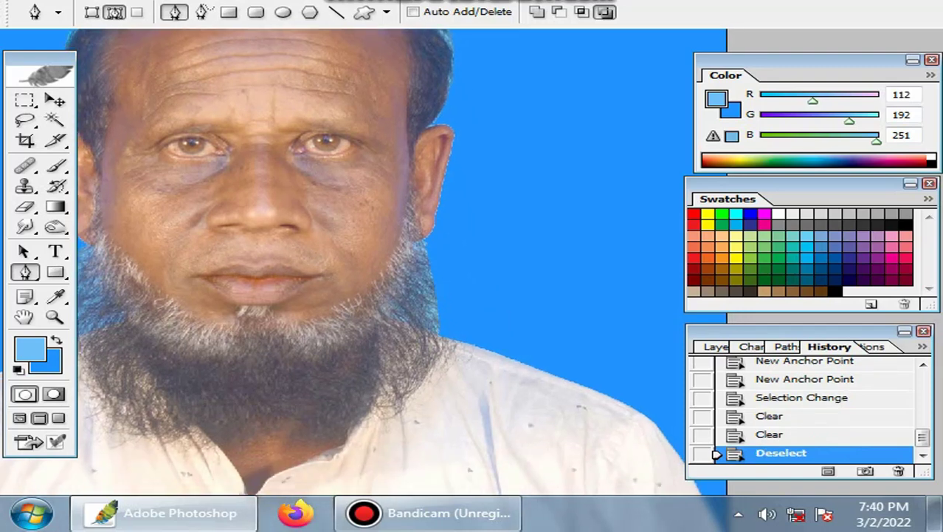
pyautogui.hotkey('ctrl', 'alt', 'z')
pyautogui.hotkey('ctrl', 'alt', 'z')
pyautogui.hotkey('ctrl', 'alt', 'z')
pyautogui.hotkey('ctrl', 'alt', 'z')
pyautogui.hotkey('ctrl', 'alt', 'z')
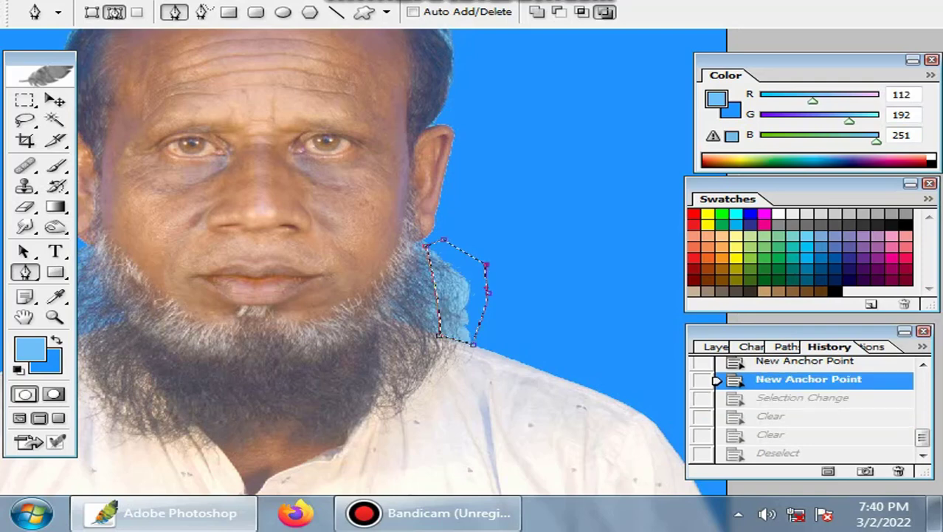
pyautogui.hotkey('ctrl', 'shift', 'z')
pyautogui.hotkey('ctrl', 'shift', 'z')
pyautogui.hotkey('ctrl', 'shift', 'z')
pyautogui.hotkey('ctrl', 'shift', 'z')
pyautogui.hotkey('ctrl', 'shift', 'z')
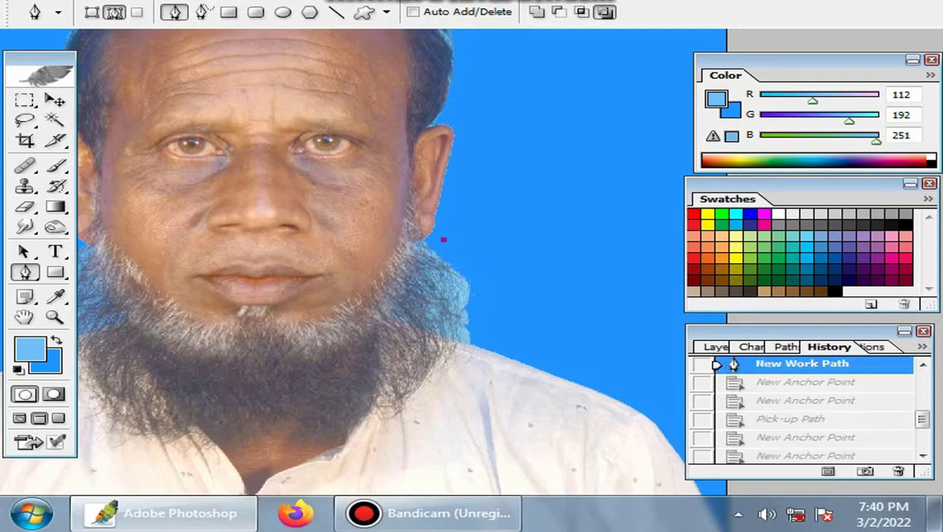
pyautogui.press('Delete')
pyautogui.press('Delete')
pyautogui.press('Delete')
pyautogui.press('Delete')
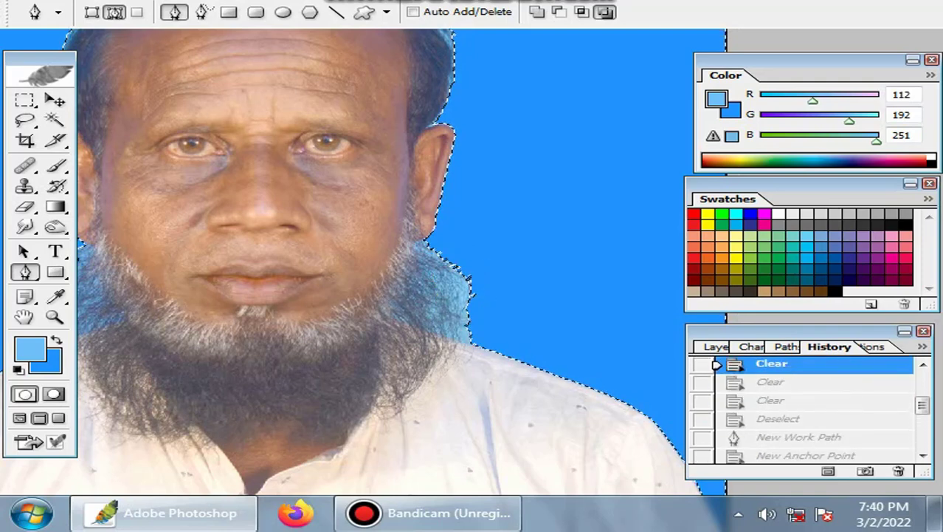
pyautogui.hotkey('ctrl', 'alt', 'z')
pyautogui.hotkey('ctrl', 'alt', 'z')
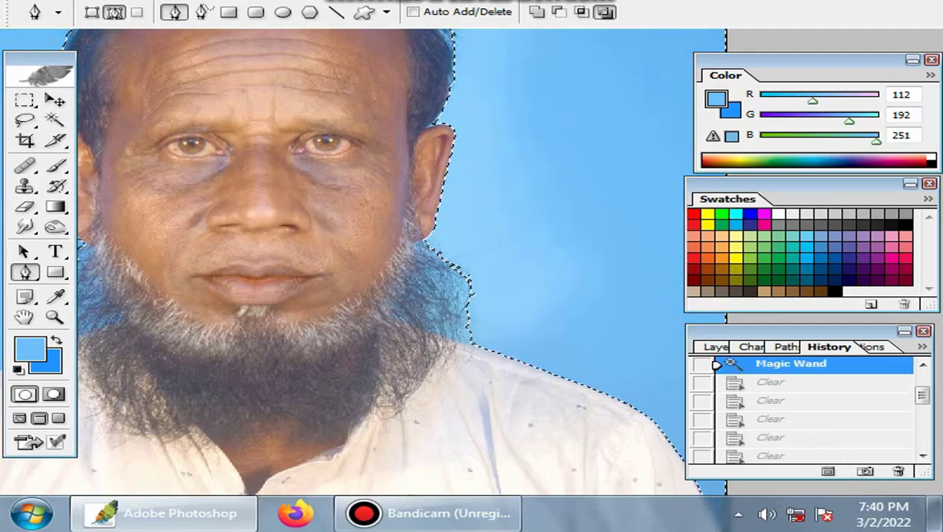
# Add the missed patch at the photo's upper-right edge and the gaps in the left beard fringe to the background selection with the Magic Wand.
pyautogui.moveTo(414, 214); pyautogui.dragTo(471, 341)
pyautogui.hotkey('ctrl', '-')
pyautogui.hotkey('ctrl', '-')
pyautogui.hotkey('ctrl', '-')
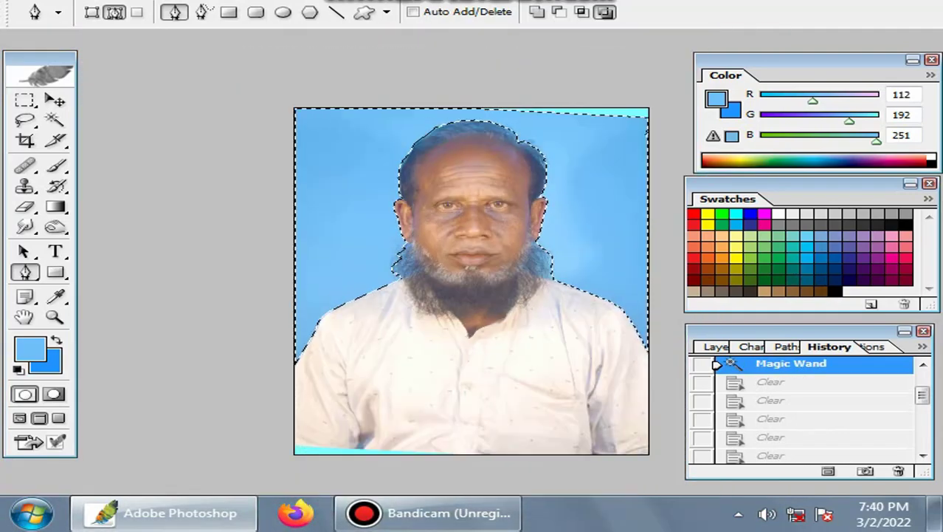
pyautogui.hotkey('ctrl', '+')
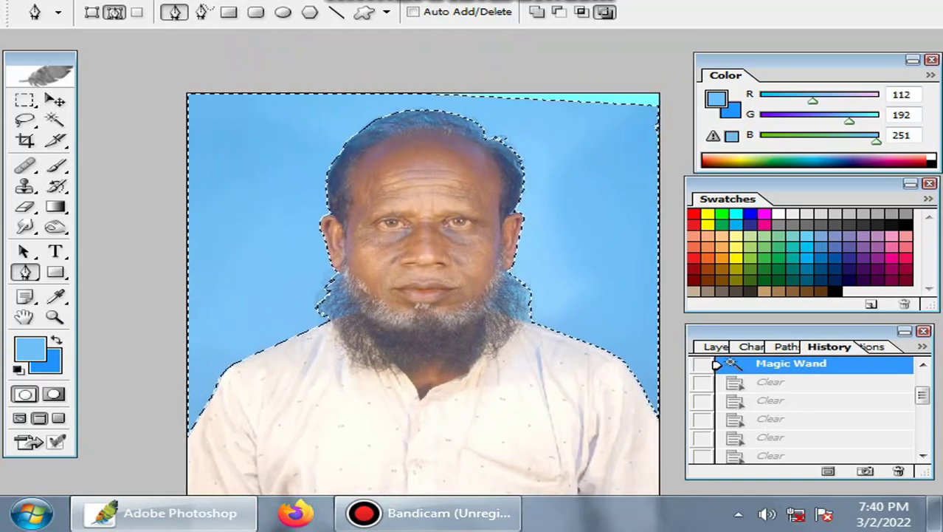
pyautogui.press('w')
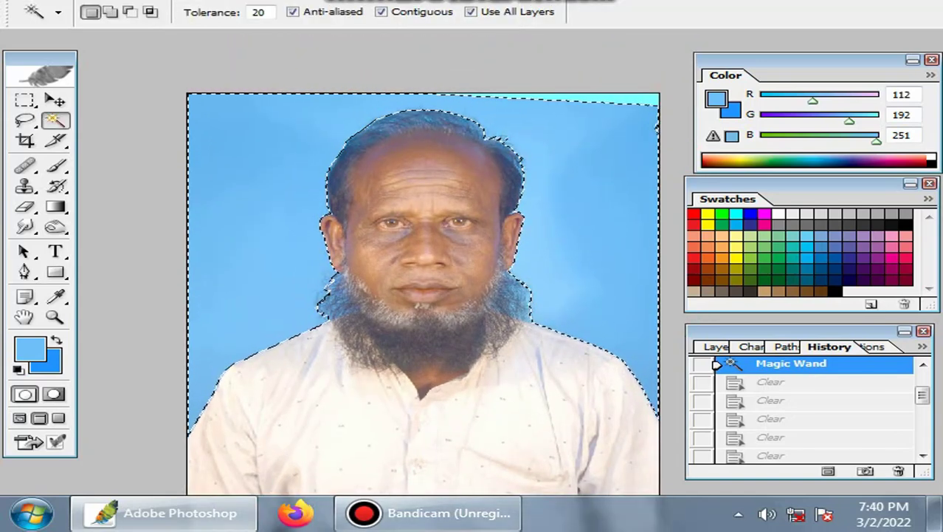
pyautogui.keyDown('shift'); pyautogui.click(655, 131); pyautogui.keyUp('shift')
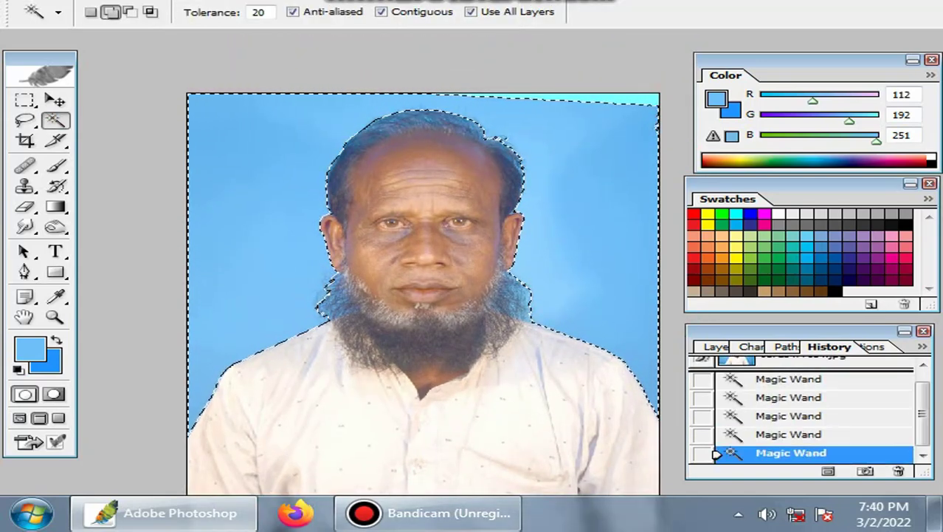
pyautogui.hotkey('ctrl', '+')
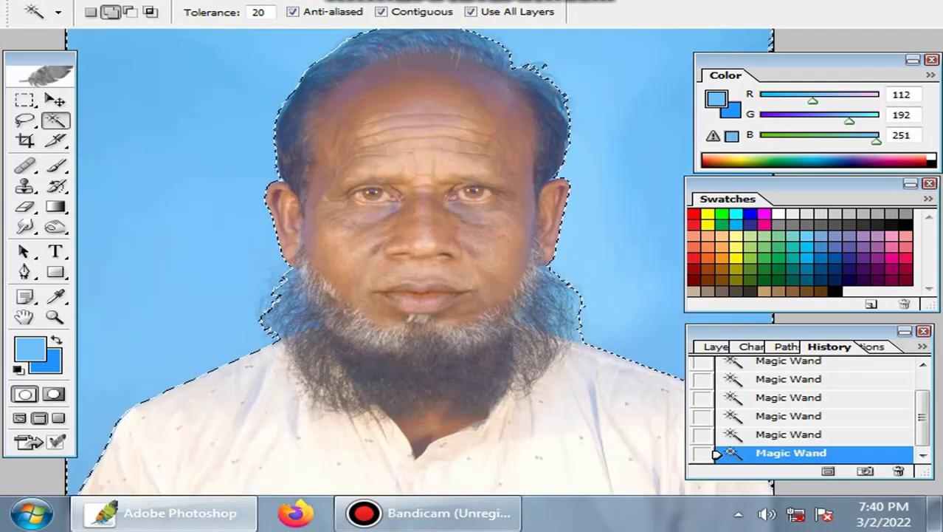
pyautogui.keyDown('shift'); pyautogui.click(269, 325); pyautogui.keyUp('shift')
pyautogui.keyDown('shift'); pyautogui.click(275, 299); pyautogui.keyUp('shift')
pyautogui.keyDown('shift'); pyautogui.click(269, 324); pyautogui.keyUp('shift')
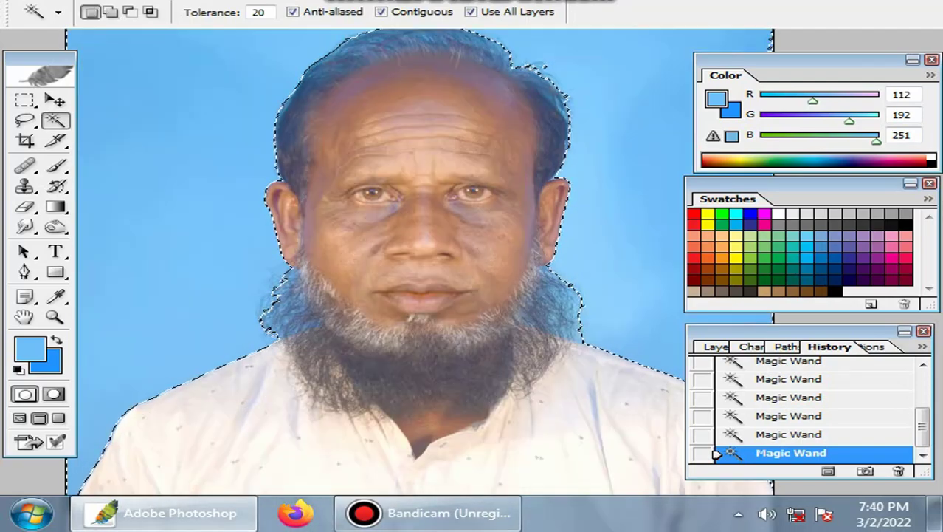
# Feather the background selection by 0.5 pixels.
pyautogui.moveTo(413, 222); pyautogui.dragTo(362, 305)
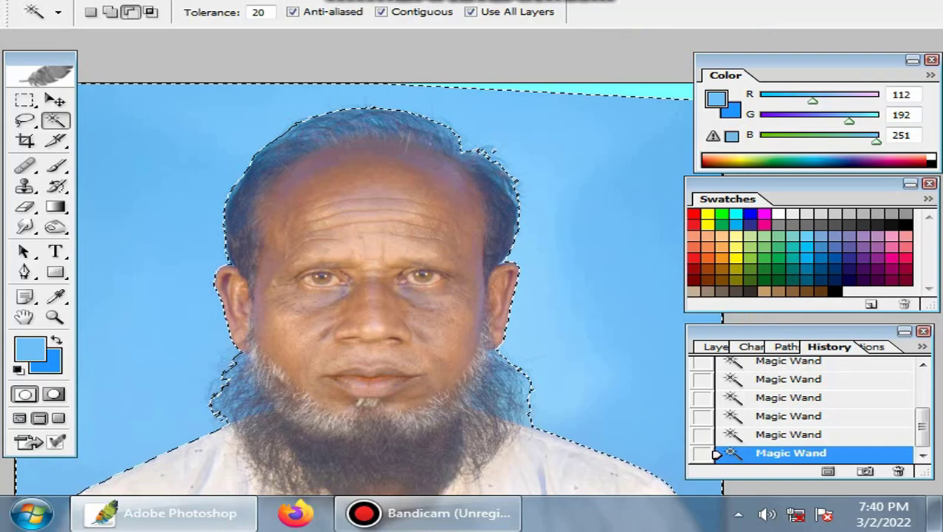
pyautogui.hotkey('ctrl', 'alt', 'd')
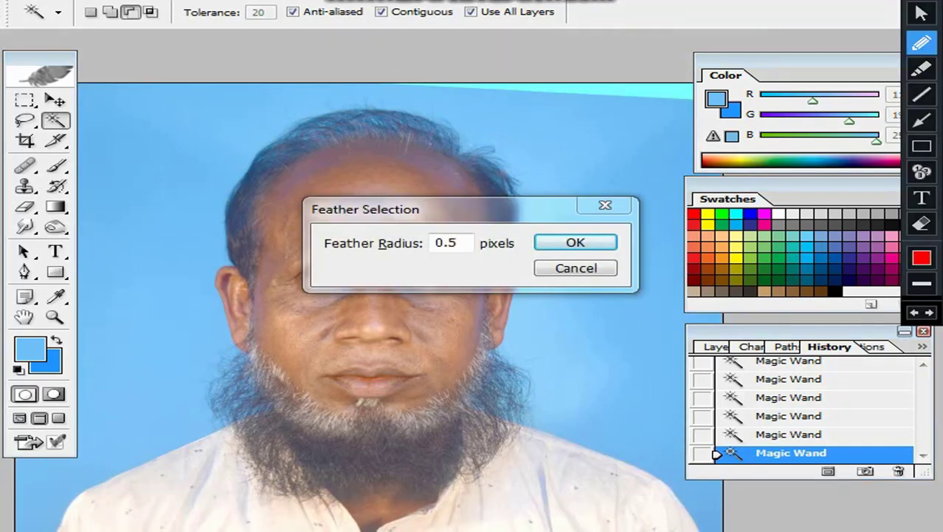
pyautogui.click(576, 242)
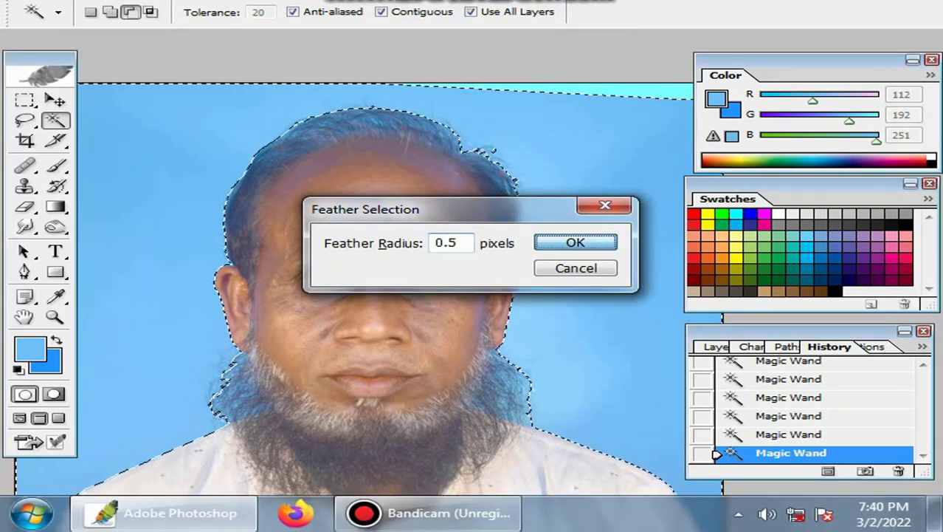
pyautogui.moveTo(414, 295); pyautogui.dragTo(428, 248)
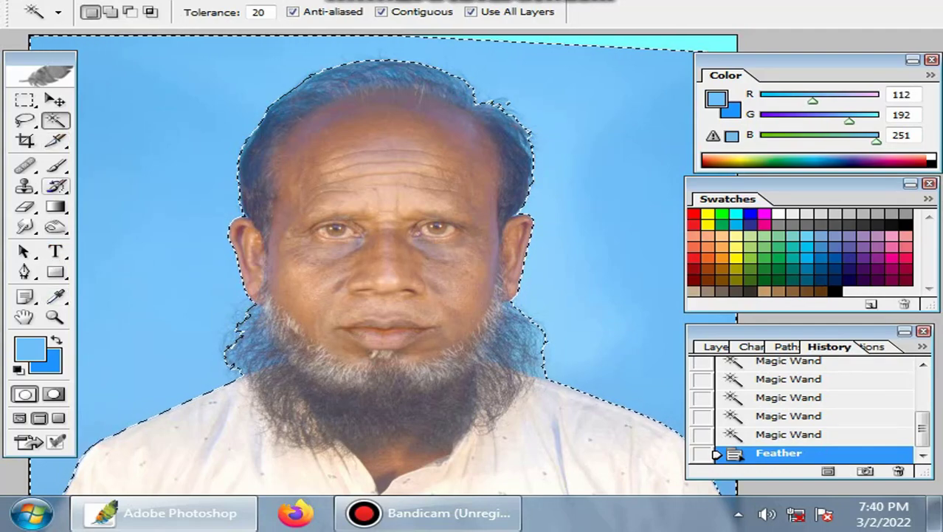
# Set the Brush to 30% opacity and 30% flow and dab light blue over the background beside the head on the photo's right side.
pyautogui.press('b')
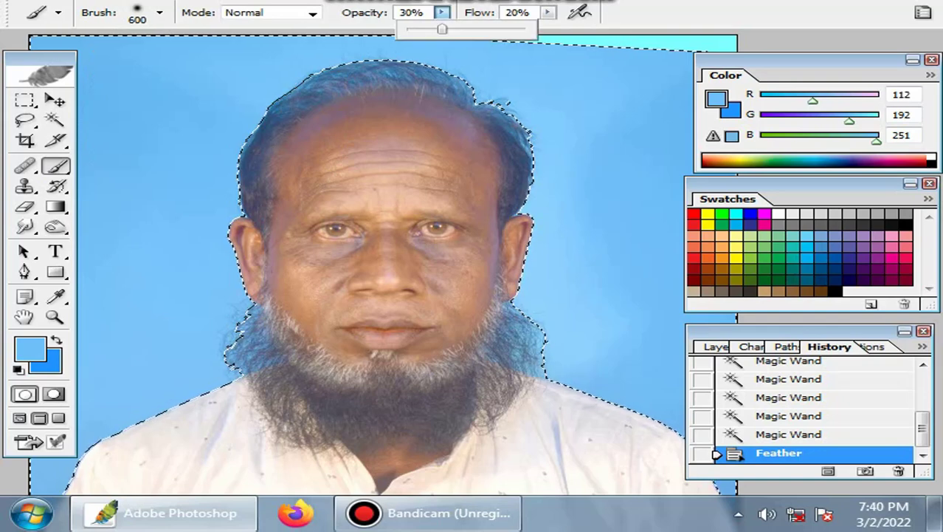
pyautogui.click(547, 12)
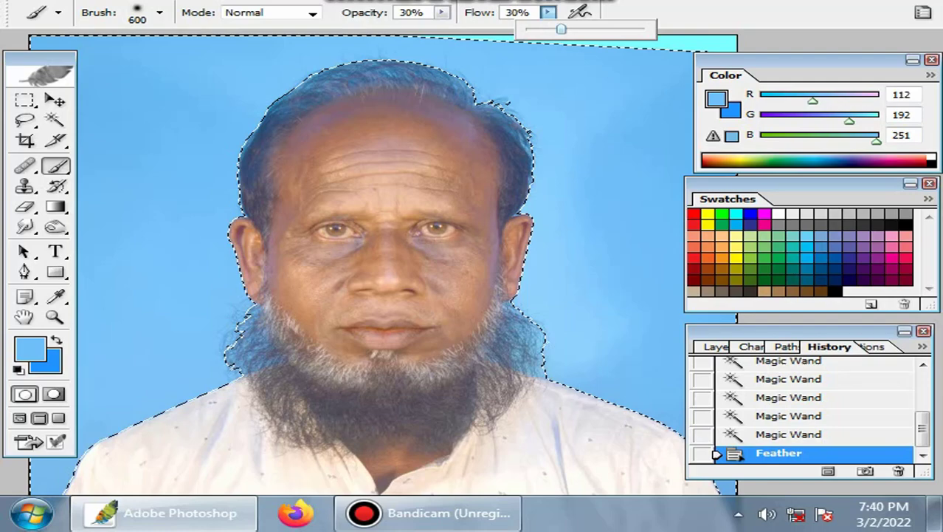
pyautogui.click(593, 148)
pyautogui.moveTo(588, 149); pyautogui.dragTo(474, 147)
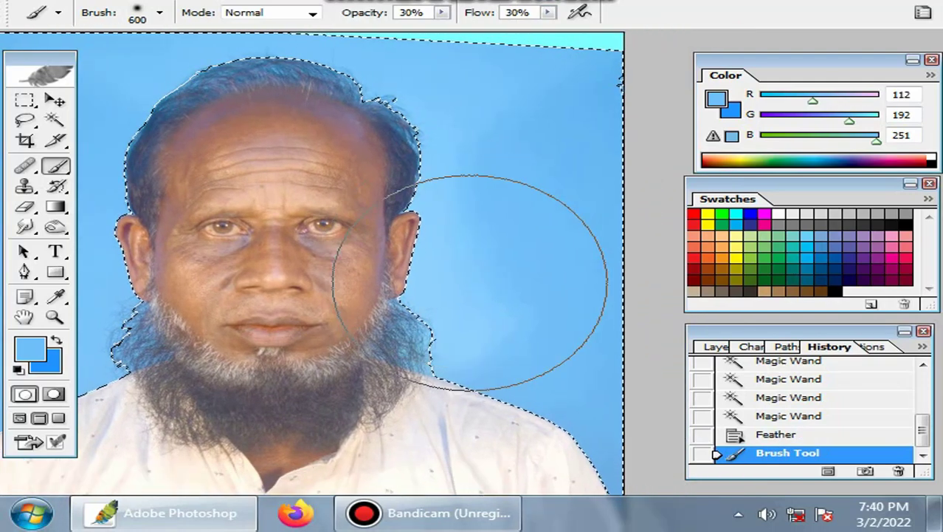
pyautogui.moveTo(470, 282); pyautogui.dragTo(479, 259)
# Sample the light blue 120, 192, 251 from the background and brush over the uneven patches between the right ear and the photo's edge.
pyautogui.keyDown('alt'); pyautogui.click(535, 250); pyautogui.keyUp('alt')
pyautogui.moveTo(546, 251); pyautogui.dragTo(514, 279)
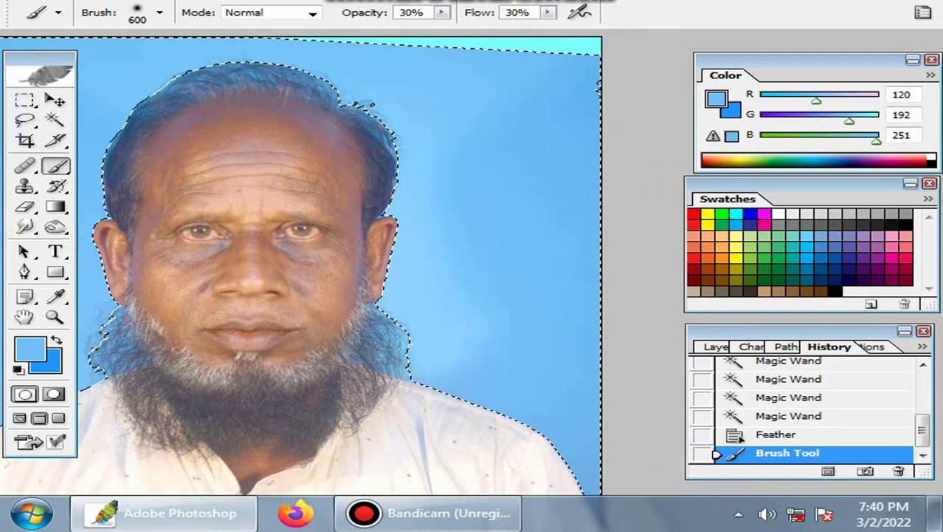
pyautogui.click(503, 208)
pyautogui.click(457, 329)
pyautogui.click(468, 168)
pyautogui.click(470, 305)
pyautogui.click(474, 209)
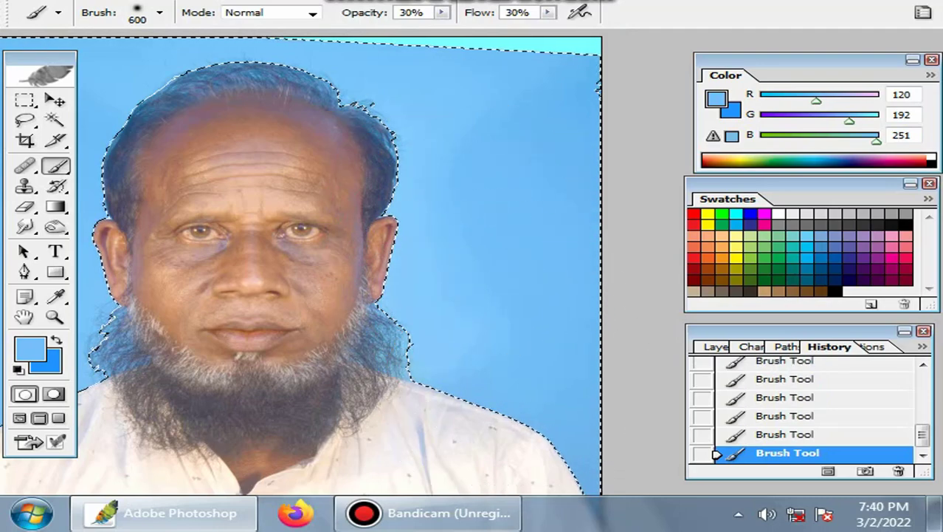
# Even out the rest of the selected background with the brush, sample the light blue 118, 194, 251 from it and deselect.
pyautogui.moveTo(535, 320); pyautogui.dragTo(526, 243)
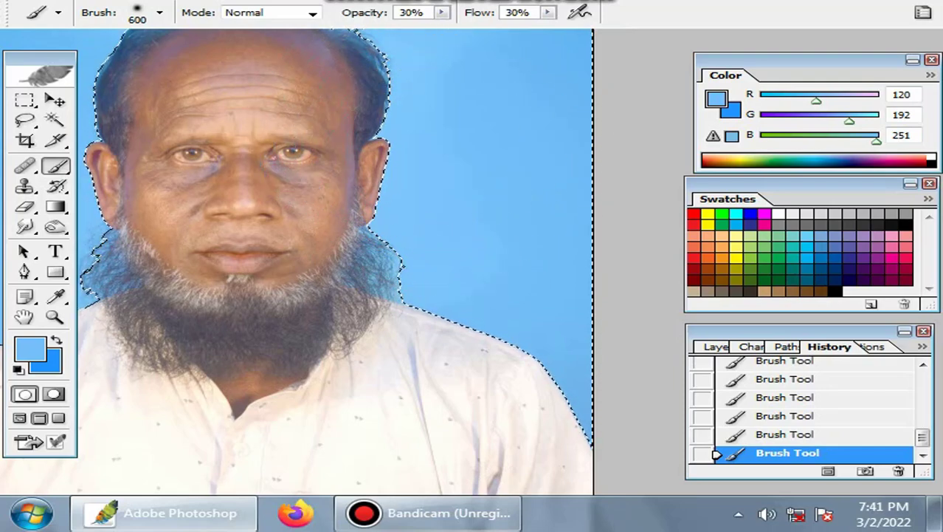
pyautogui.moveTo(452, 197); pyautogui.dragTo(480, 326)
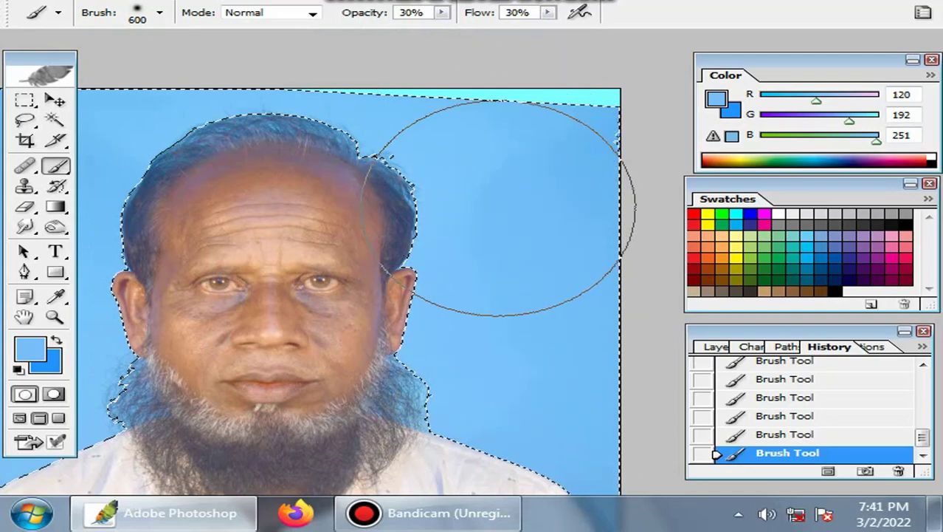
pyautogui.hotkey('ctrl', '-')
pyautogui.hotkey('ctrl', '-')
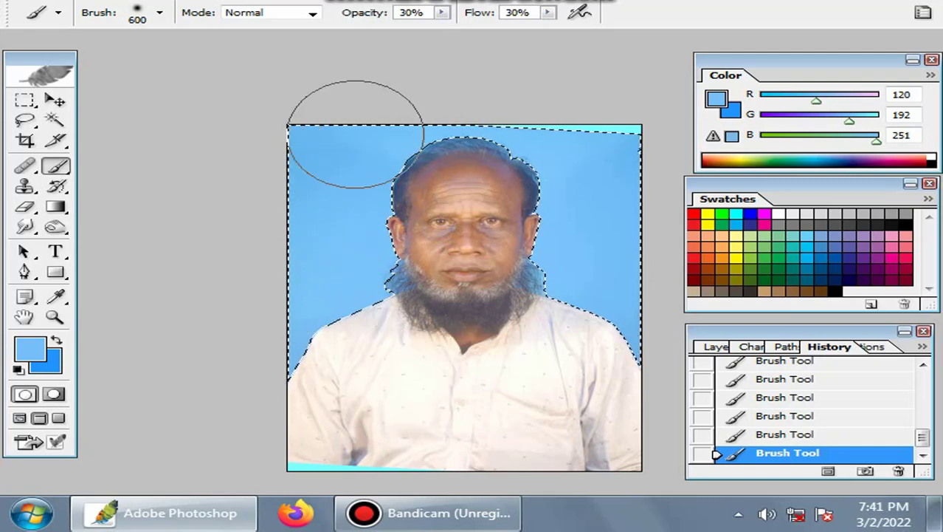
pyautogui.moveTo(363, 200); pyautogui.dragTo(305, 239)
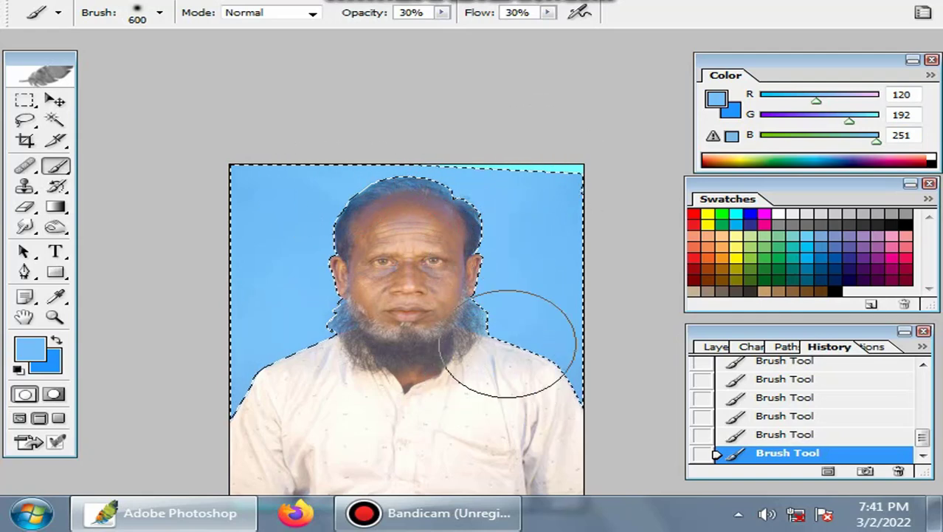
pyautogui.moveTo(616, 133); pyautogui.dragTo(256, 476)
pyautogui.moveTo(529, 304)
pyautogui.mouseDown()
pyautogui.moveTo(524, 271)
pyautogui.moveTo(538, 312)
pyautogui.mouseUp()
pyautogui.keyDown('alt'); pyautogui.click(539, 318); pyautogui.keyUp('alt')
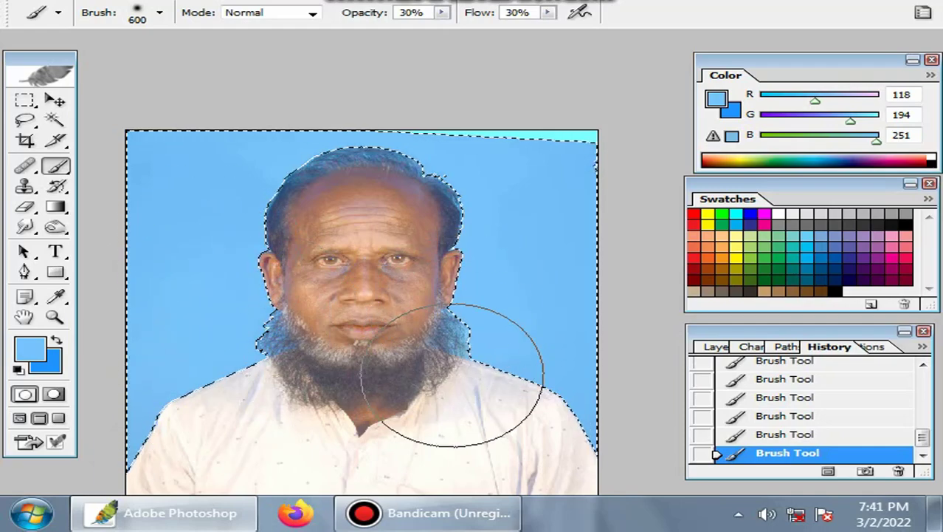
pyautogui.hotkey('ctrl', 'd')
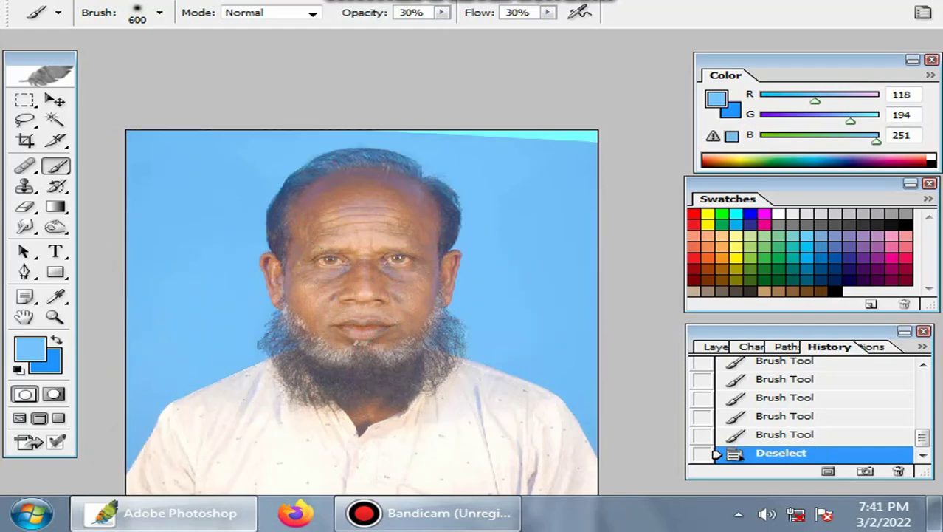
# Reselect the blue background with the Magic Wand, adding the gaps along the beard fringe on the photo's right side.
pyautogui.hotkey('ctrl', '+')
pyautogui.hotkey('ctrl', '+')
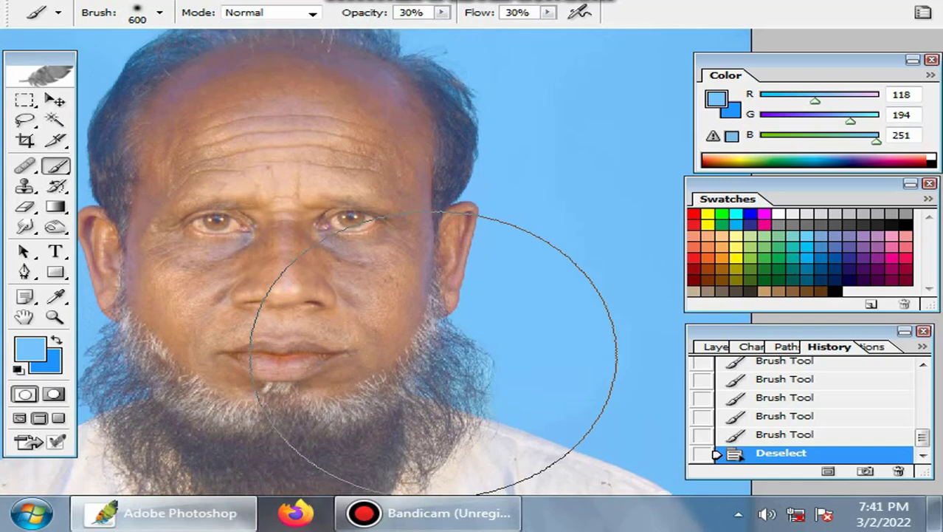
pyautogui.press('w')
pyautogui.click(561, 222)
pyautogui.keyDown('shift'); pyautogui.click(531, 325); pyautogui.keyUp('shift')
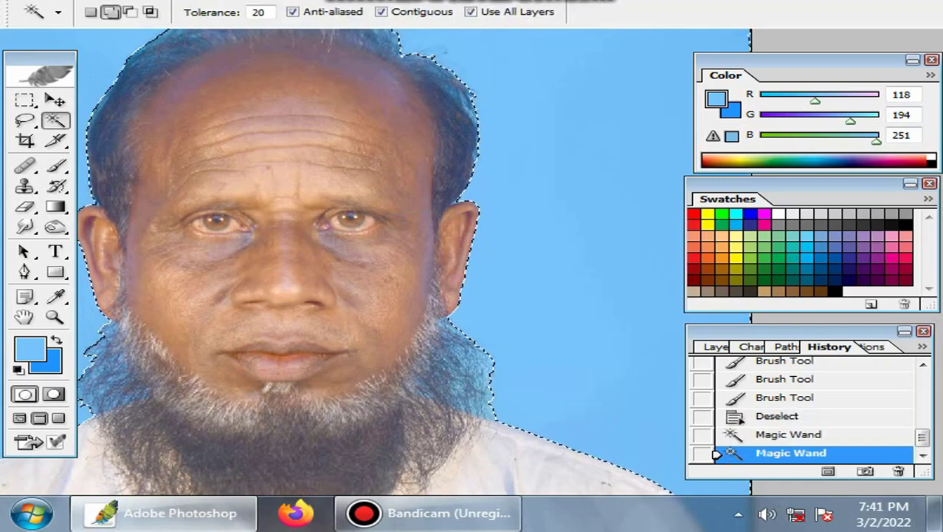
pyautogui.click(491, 391)
pyautogui.click(490, 402)
pyautogui.click(488, 402)
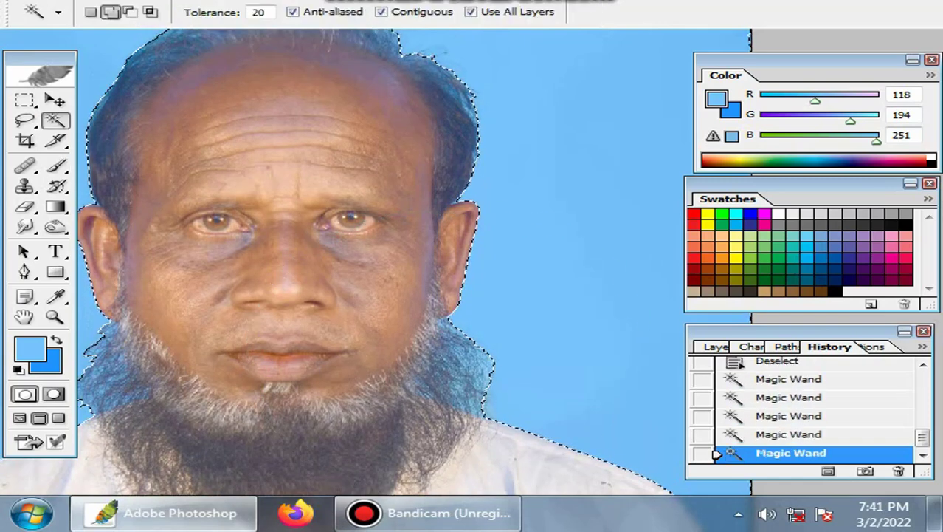
pyautogui.click(487, 406)
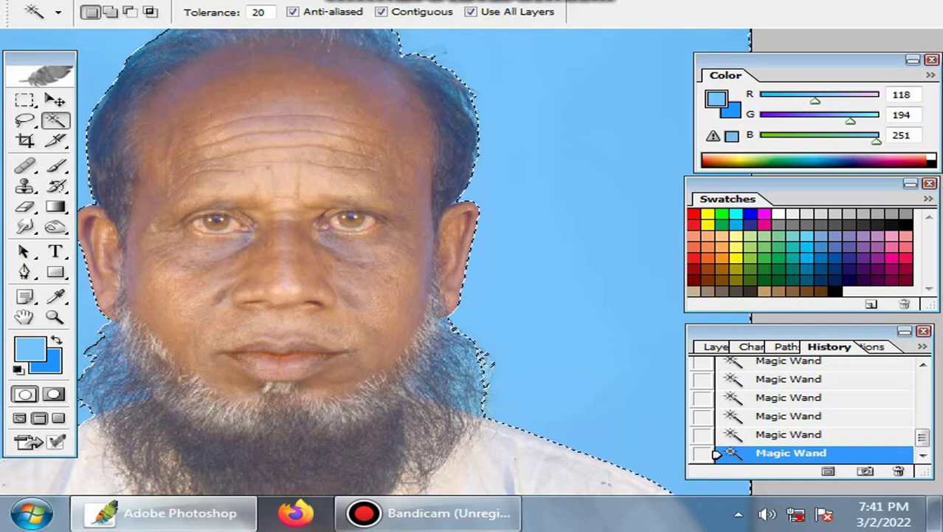
# Brush the sampled light blue over the selected background around the beard fringe on both sides of the face.
pyautogui.moveTo(460, 332); pyautogui.dragTo(648, 330)
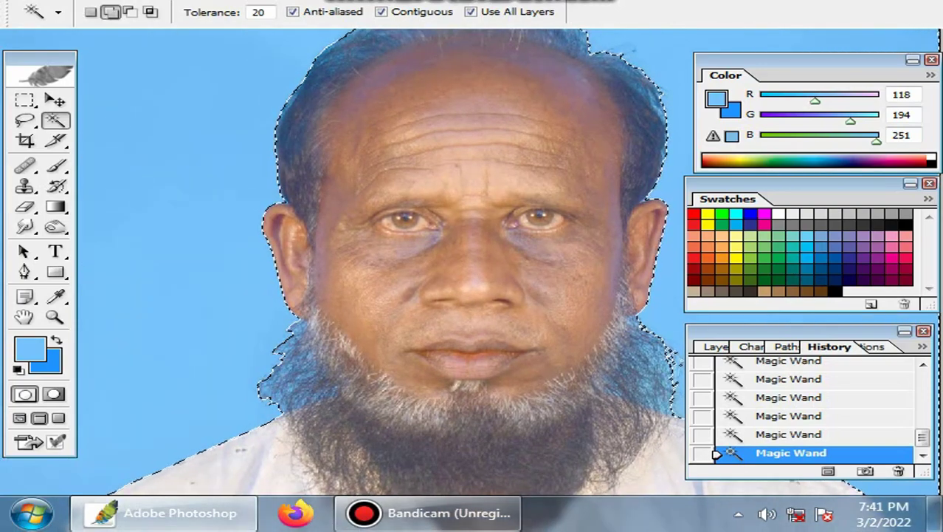
pyautogui.press('b')
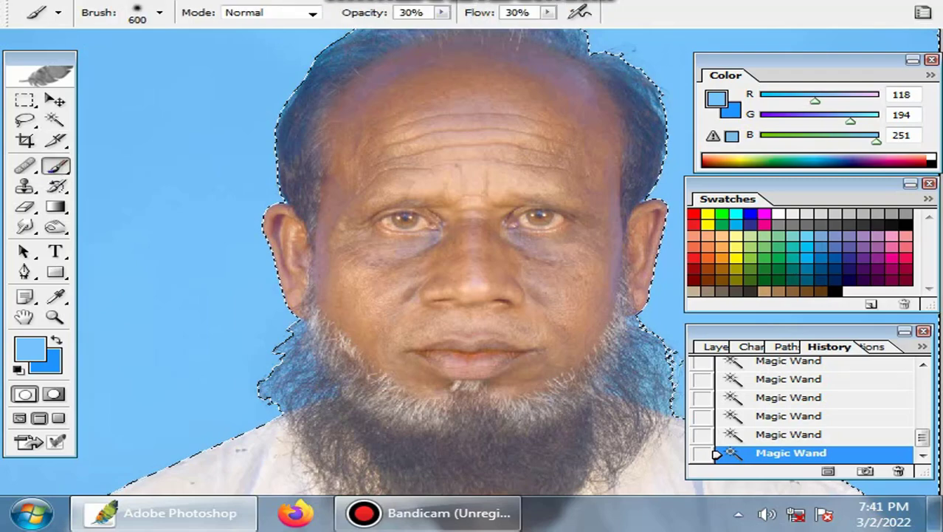
pyautogui.moveTo(245, 450); pyautogui.dragTo(280, 423)
pyautogui.click(281, 423)
pyautogui.click(281, 423)
pyautogui.moveTo(517, 350); pyautogui.dragTo(307, 385)
pyautogui.click(539, 385)
pyautogui.click(539, 386)
pyautogui.moveTo(539, 386); pyautogui.dragTo(559, 473)
# Invert the selection to the man and apply Selective Color with Black at +12% for the Blacks, using the Absolute method.
pyautogui.hotkey('ctrl', 'shift', 'i')
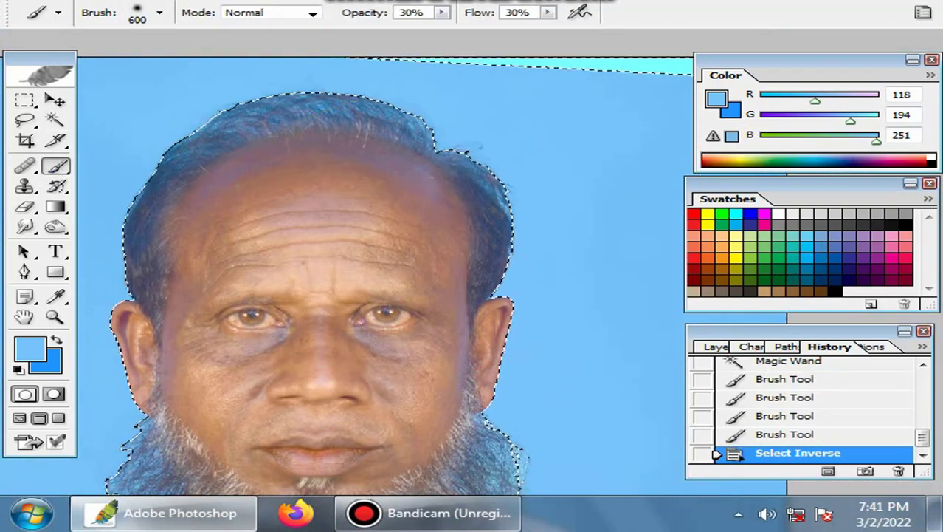
pyautogui.hotkey('ctrl', '0')
pyautogui.click(94, 1)
pyautogui.moveTo(159, 36)
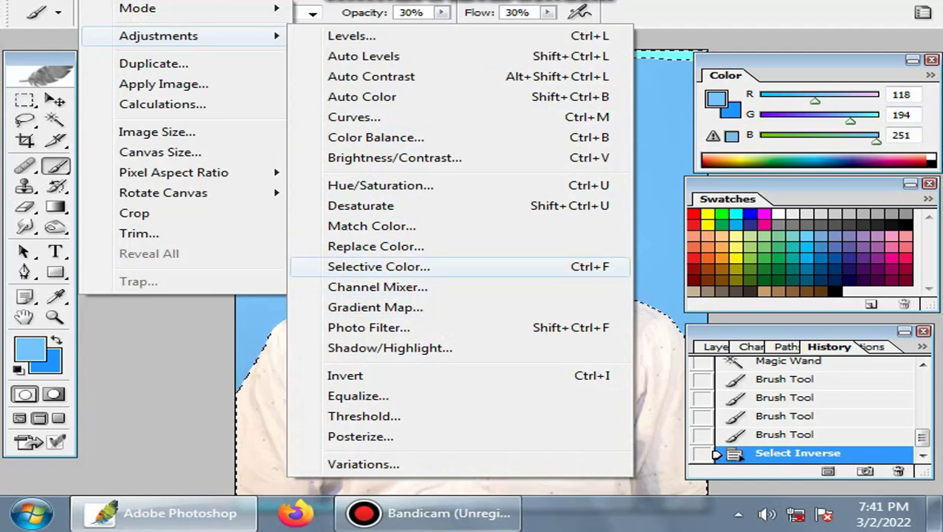
pyautogui.click(379, 267)
pyautogui.click(772, 105)
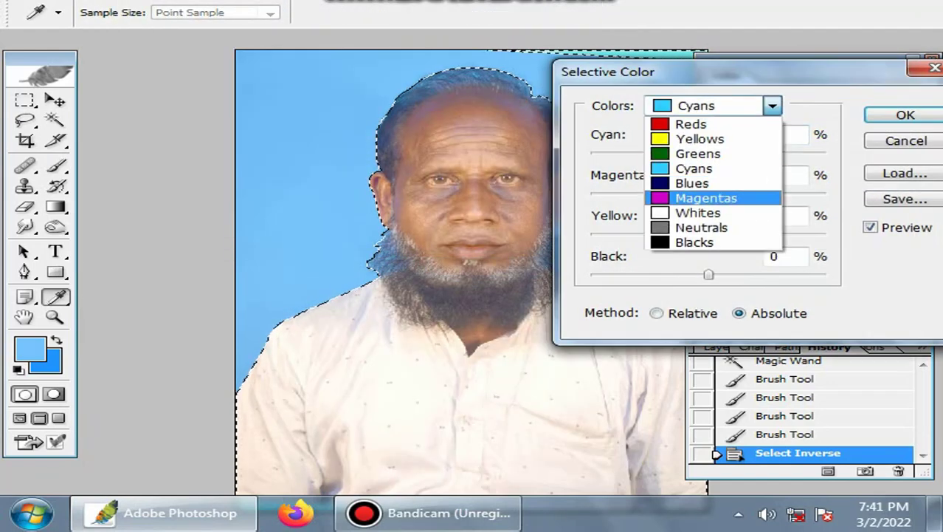
pyautogui.click(697, 243)
pyautogui.moveTo(709, 274); pyautogui.dragTo(722, 274)
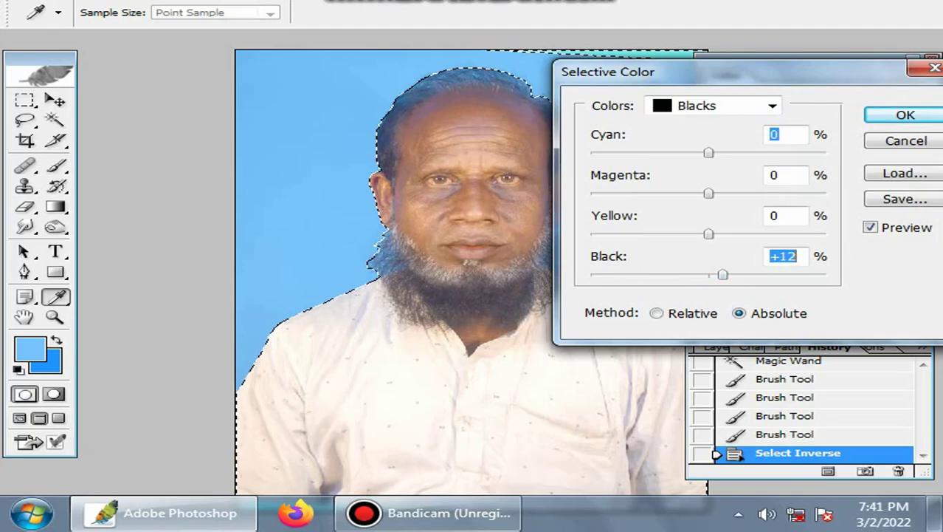
pyautogui.press('Return')
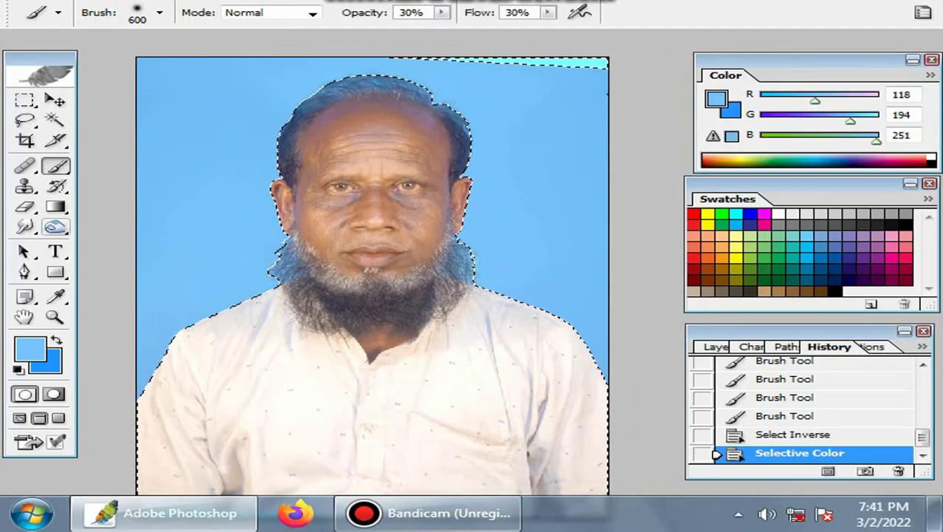
# Darken the beard below the mouth and along the jaw with the Burn tool, using a 90 px brush.
pyautogui.press('o')
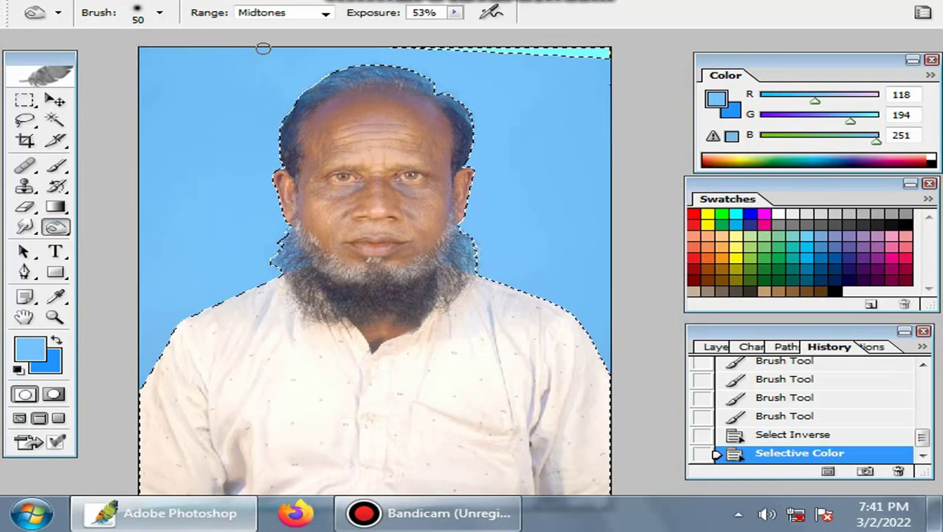
pyautogui.press(']')
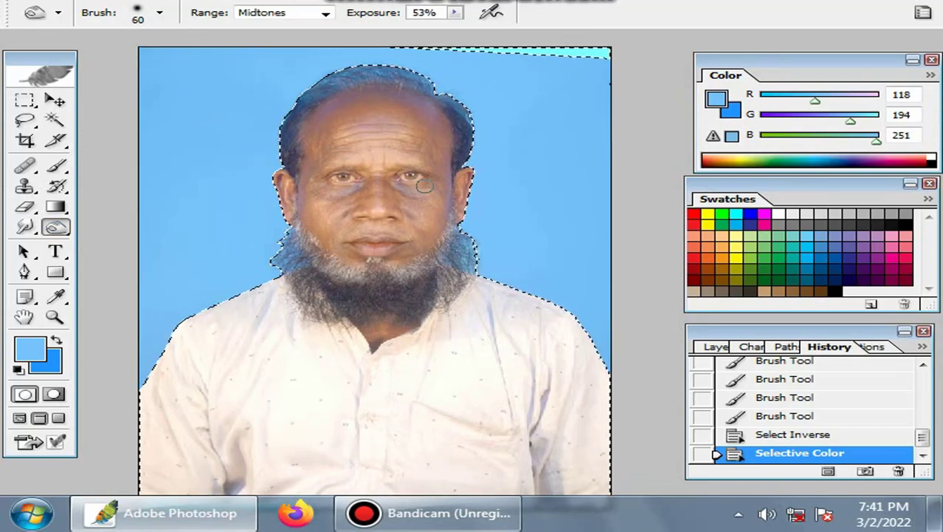
pyautogui.press(']')
pyautogui.press(']')
pyautogui.press(']')
pyautogui.press(']')
pyautogui.press(']')
pyautogui.press(']')
pyautogui.keyDown('ctrl'); pyautogui.click(432, 270); pyautogui.keyUp('ctrl')
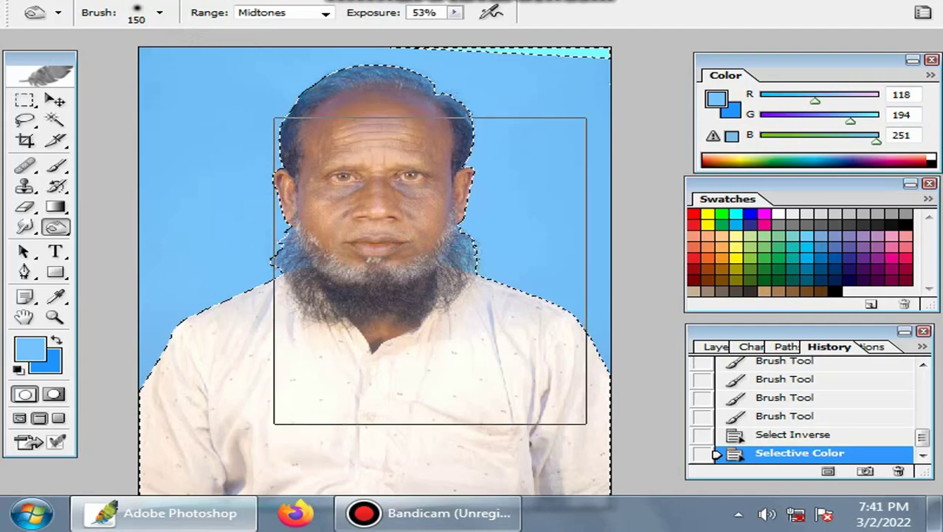
pyautogui.moveTo(432, 254); pyautogui.dragTo(398, 323)
pyautogui.keyDown('ctrl'); pyautogui.click(403, 323); pyautogui.keyUp('ctrl')
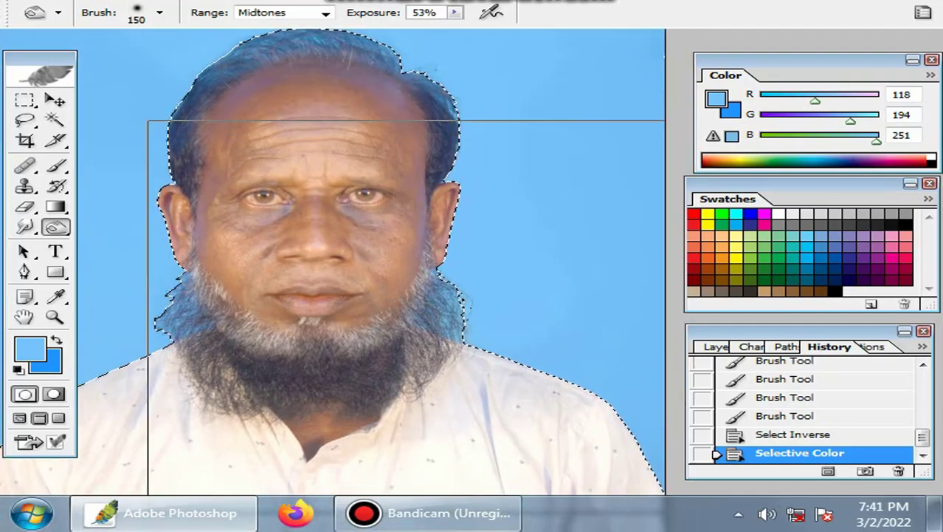
pyautogui.press('[')
pyautogui.press('[')
pyautogui.press('[')
pyautogui.press('[')
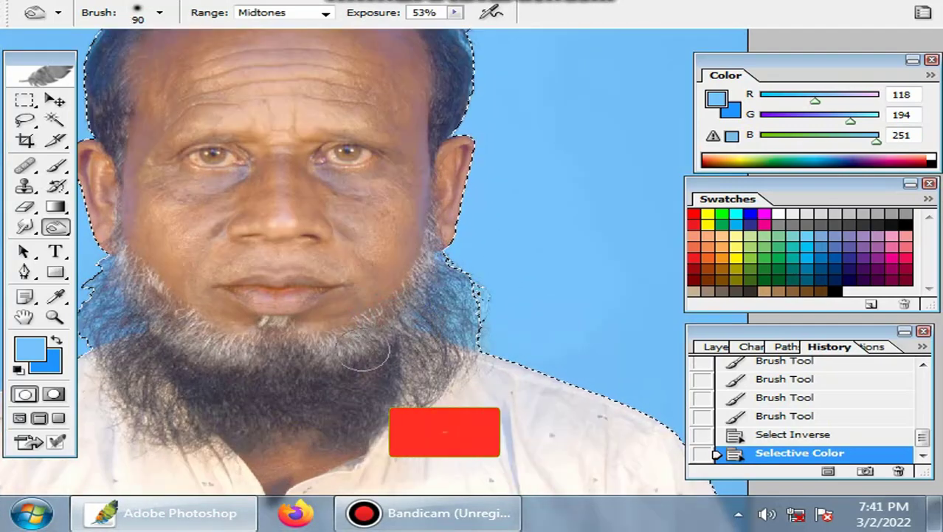
pyautogui.moveTo(329, 358)
pyautogui.mouseDown()
pyautogui.moveTo(378, 350)
pyautogui.moveTo(364, 347)
pyautogui.mouseUp()
pyautogui.moveTo(369, 345)
pyautogui.mouseDown()
pyautogui.moveTo(417, 325)
pyautogui.moveTo(449, 264)
pyautogui.moveTo(444, 295)
pyautogui.moveTo(376, 335)
pyautogui.mouseUp()
pyautogui.moveTo(375, 336)
pyautogui.mouseDown()
pyautogui.moveTo(281, 357)
pyautogui.moveTo(209, 333)
pyautogui.moveTo(178, 342)
pyautogui.moveTo(169, 326)
pyautogui.moveTo(220, 358)
pyautogui.moveTo(254, 354)
pyautogui.moveTo(183, 328)
pyautogui.moveTo(262, 379)
pyautogui.mouseUp()
# Burn the beard's upper edge and sideburn on the photo's left side with brushes reduced from 60 to 20 px.
pyautogui.press('[')
pyautogui.press('[')
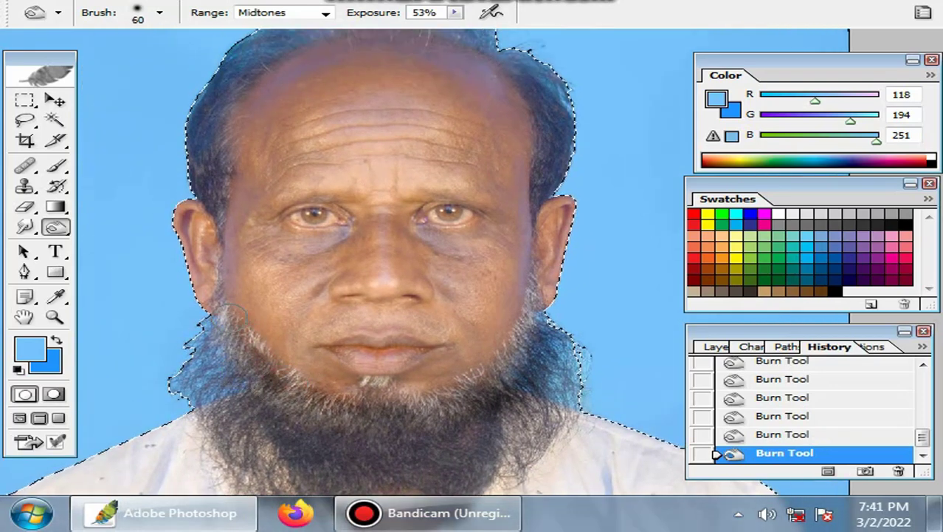
pyautogui.moveTo(233, 312); pyautogui.dragTo(241, 371)
pyautogui.press('[')
pyautogui.press('[')
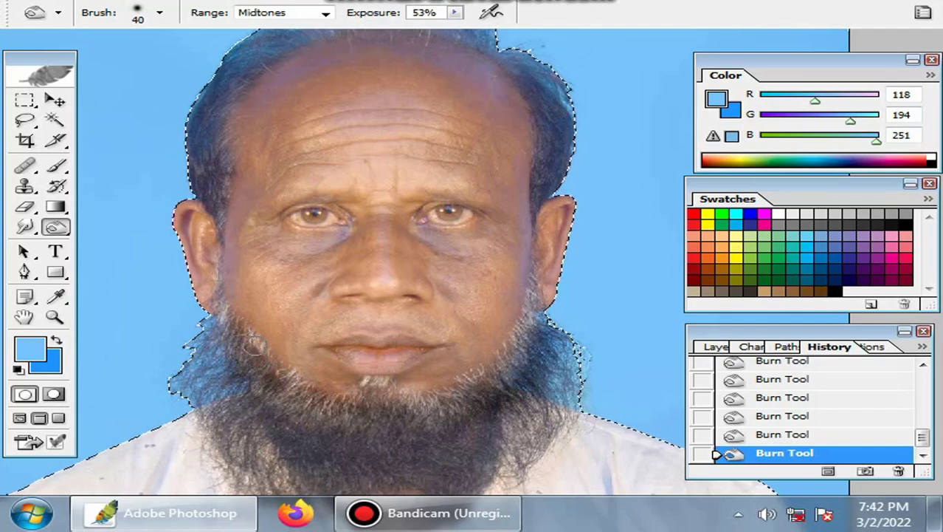
pyautogui.scroll(2, 263, 340)
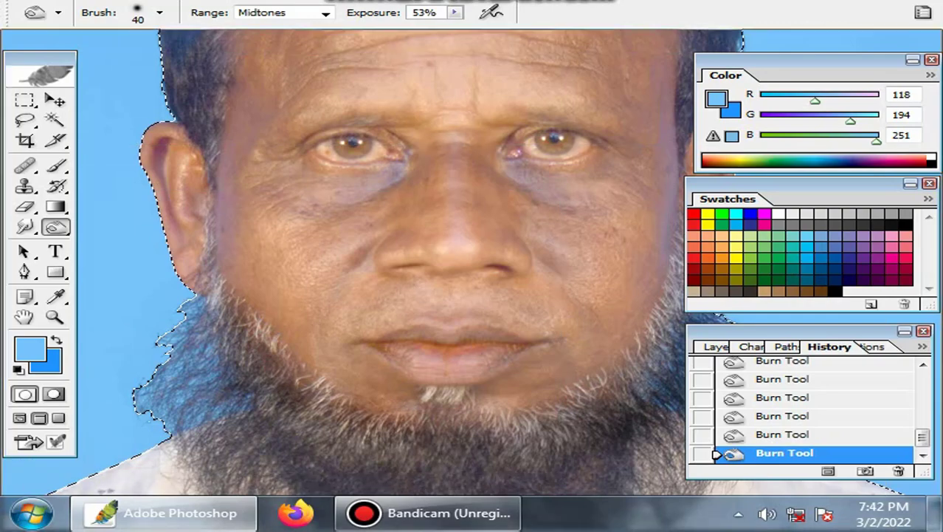
pyautogui.scroll(1, 264, 336)
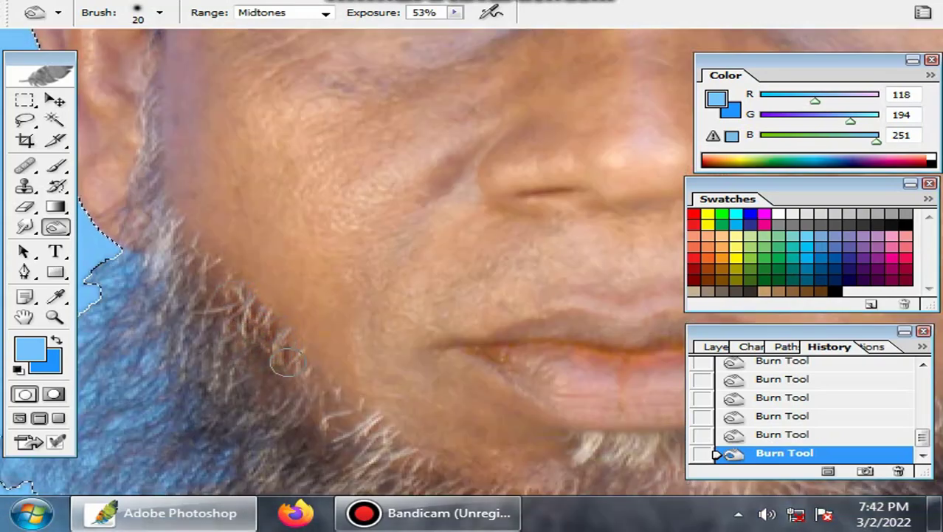
pyautogui.moveTo(308, 395); pyautogui.dragTo(365, 474)
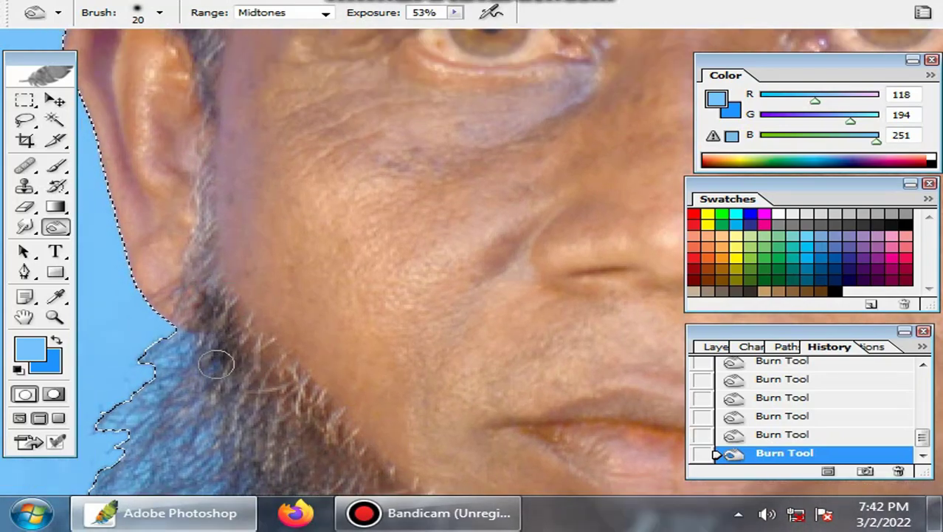
pyautogui.scroll(4, 210, 310)
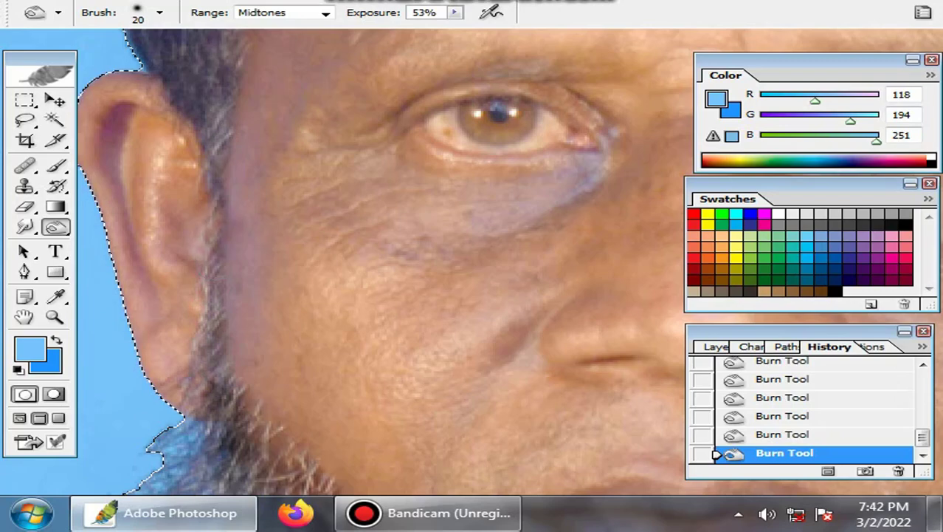
# Burn the hair tuft under the lower lip at 20 px and the chin's upper beard edge at 30 px.
pyautogui.moveTo(413, 436); pyautogui.dragTo(410, 155)
pyautogui.moveTo(473, 387); pyautogui.dragTo(229, 241)
pyautogui.moveTo(398, 192); pyautogui.dragTo(381, 295)
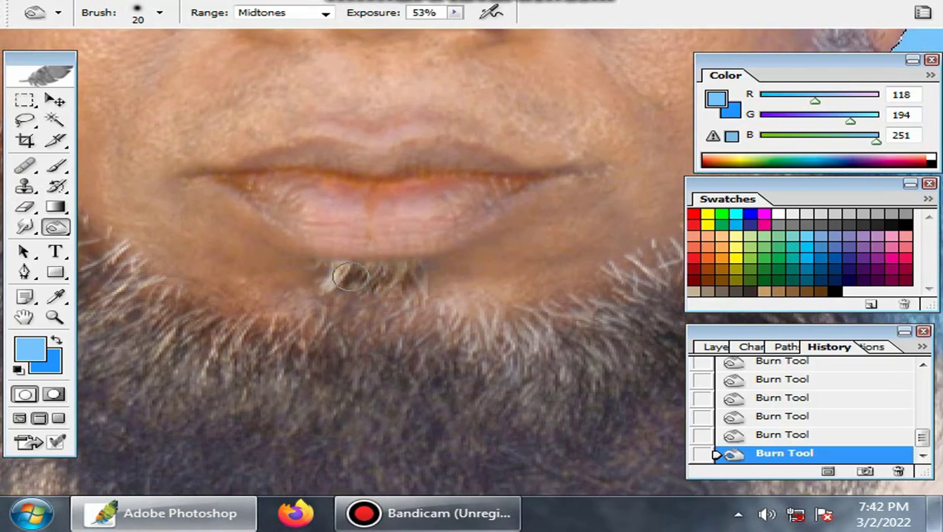
pyautogui.moveTo(356, 321); pyautogui.dragTo(360, 314)
pyautogui.press(']')
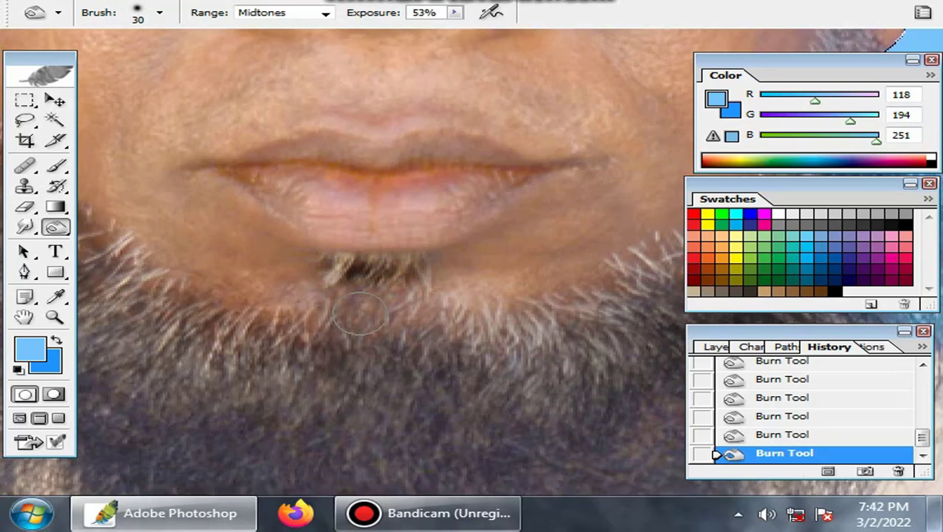
pyautogui.moveTo(284, 324)
pyautogui.mouseDown()
pyautogui.moveTo(496, 339)
pyautogui.moveTo(533, 335)
pyautogui.mouseUp()
pyautogui.moveTo(553, 332); pyautogui.dragTo(443, 367)
pyautogui.moveTo(390, 381); pyautogui.dragTo(532, 334)
pyautogui.moveTo(479, 368)
pyautogui.mouseDown()
pyautogui.moveTo(443, 411)
pyautogui.moveTo(302, 465)
pyautogui.mouseUp()
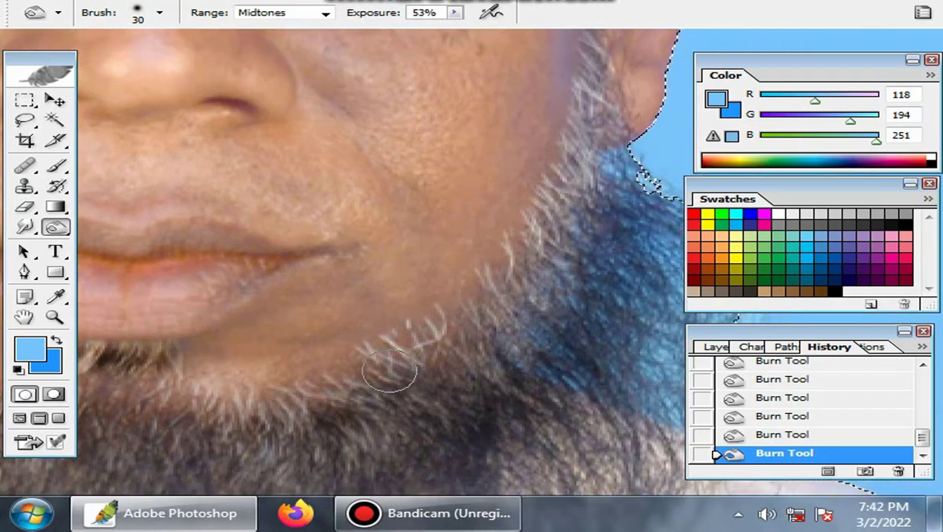
# Burn the jawline beard and the blue-tinted side hair on the photo's right side with a 30 px brush.
pyautogui.moveTo(393, 361); pyautogui.dragTo(486, 274)
pyautogui.moveTo(517, 295)
pyautogui.mouseDown()
pyautogui.moveTo(477, 360)
pyautogui.moveTo(559, 210)
pyautogui.moveTo(542, 310)
pyautogui.moveTo(529, 206)
pyautogui.mouseUp()
pyautogui.moveTo(509, 241); pyautogui.dragTo(510, 328)
pyautogui.moveTo(510, 328); pyautogui.dragTo(396, 236)
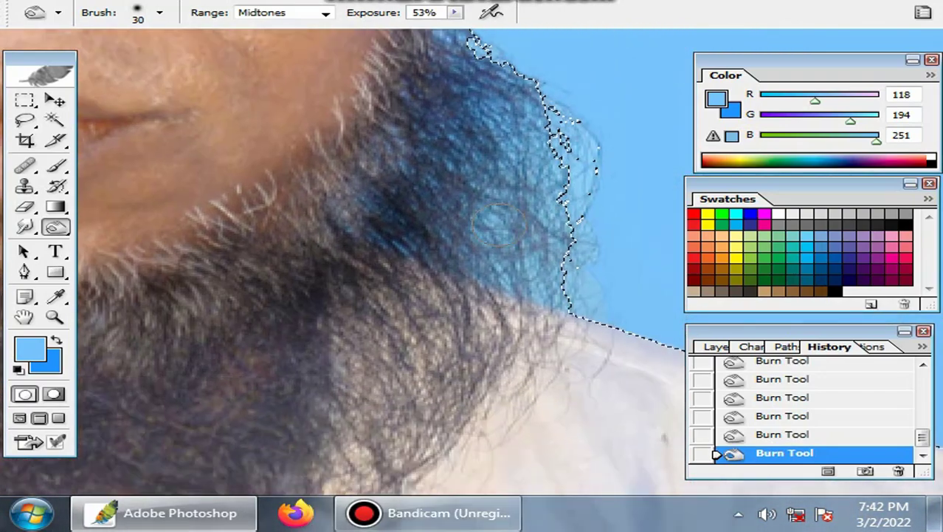
pyautogui.moveTo(550, 220)
pyautogui.mouseDown()
pyautogui.moveTo(547, 289)
pyautogui.moveTo(539, 309)
pyautogui.mouseUp()
pyautogui.moveTo(479, 140); pyautogui.dragTo(467, 293)
pyautogui.moveTo(459, 190); pyautogui.dragTo(492, 283)
pyautogui.moveTo(496, 340)
pyautogui.mouseDown()
pyautogui.moveTo(469, 289)
pyautogui.moveTo(539, 405)
pyautogui.moveTo(525, 339)
pyautogui.moveTo(542, 414)
pyautogui.moveTo(506, 287)
pyautogui.moveTo(520, 396)
pyautogui.moveTo(521, 331)
pyautogui.moveTo(576, 255)
pyautogui.mouseUp()
pyautogui.moveTo(370, 210); pyautogui.dragTo(370, 317)
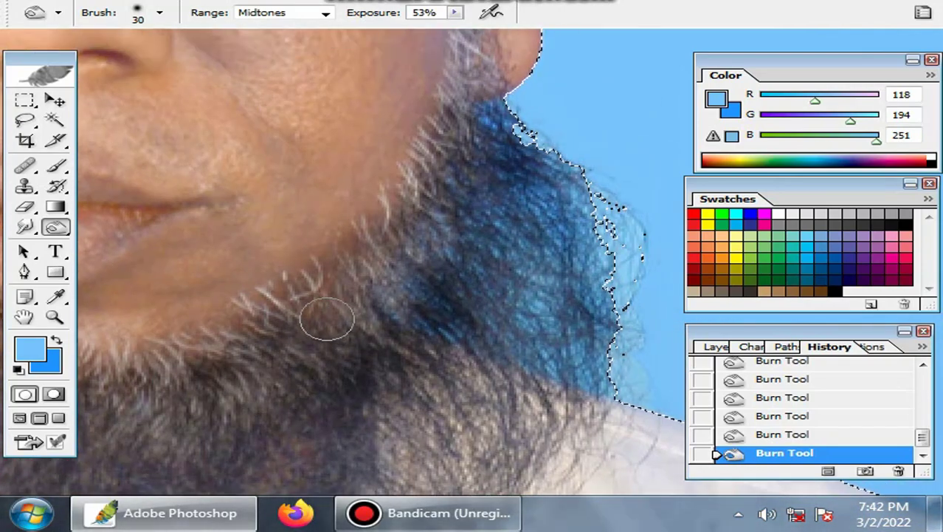
pyautogui.moveTo(303, 316); pyautogui.dragTo(318, 310)
pyautogui.moveTo(420, 329)
pyautogui.mouseDown()
pyautogui.moveTo(362, 336)
pyautogui.moveTo(412, 277)
pyautogui.moveTo(441, 219)
pyautogui.moveTo(326, 373)
pyautogui.mouseUp()
pyautogui.moveTo(461, 219); pyautogui.dragTo(431, 362)
# Burn the sideburn and the light hairs along the cheek edge on the photo's right side with a 20 px brush.
pyautogui.press('[')
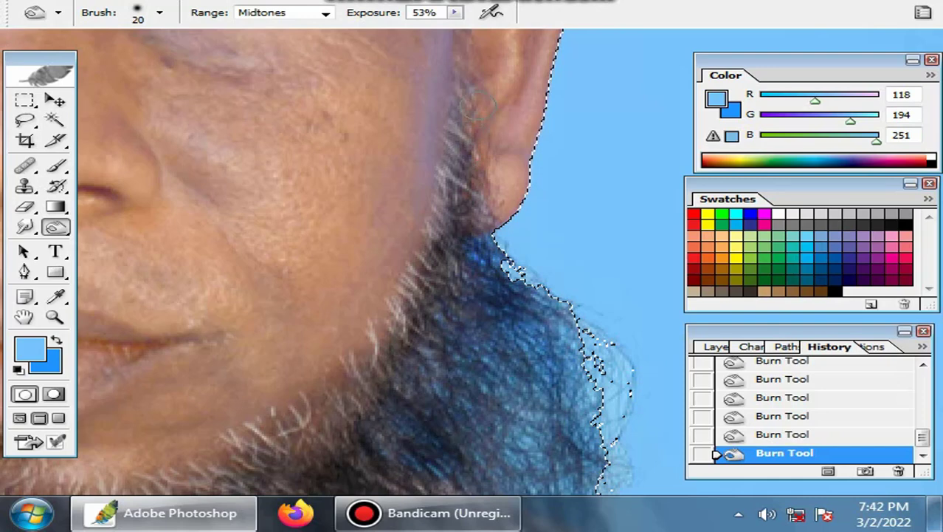
pyautogui.moveTo(477, 106)
pyautogui.mouseDown()
pyautogui.moveTo(476, 184)
pyautogui.moveTo(477, 151)
pyautogui.moveTo(441, 313)
pyautogui.mouseUp()
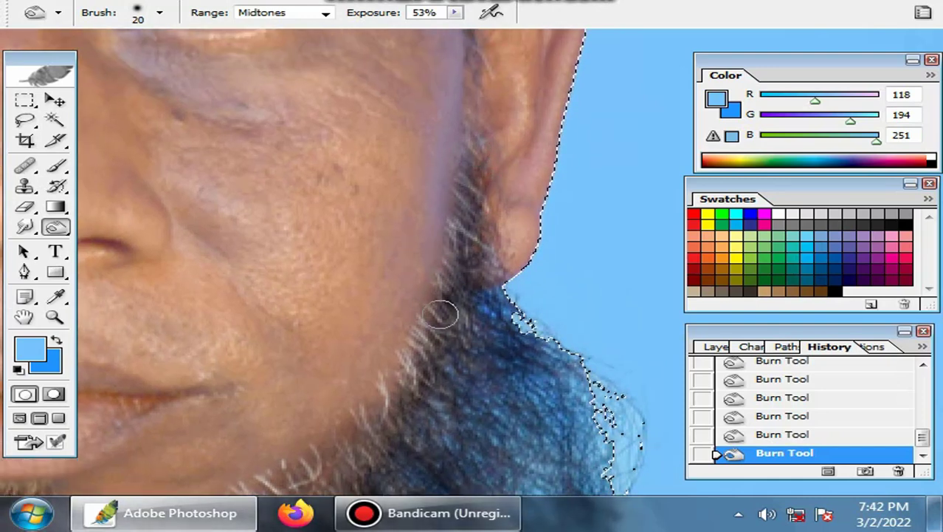
pyautogui.moveTo(397, 377); pyautogui.dragTo(388, 393)
pyautogui.moveTo(387, 392); pyautogui.dragTo(449, 302)
pyautogui.moveTo(468, 288); pyautogui.dragTo(363, 397)
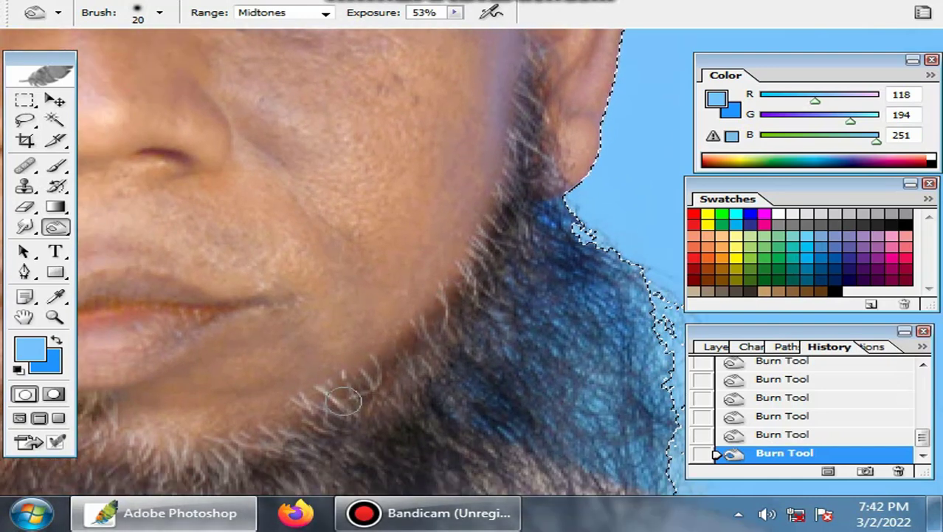
pyautogui.moveTo(395, 370); pyautogui.dragTo(355, 387)
pyautogui.moveTo(313, 443)
pyautogui.mouseDown()
pyautogui.moveTo(465, 380)
pyautogui.moveTo(309, 394)
pyautogui.moveTo(386, 384)
pyautogui.moveTo(270, 368)
pyautogui.moveTo(374, 369)
pyautogui.mouseUp()
pyautogui.moveTo(279, 396); pyautogui.dragTo(468, 351)
pyautogui.moveTo(462, 359); pyautogui.dragTo(356, 363)
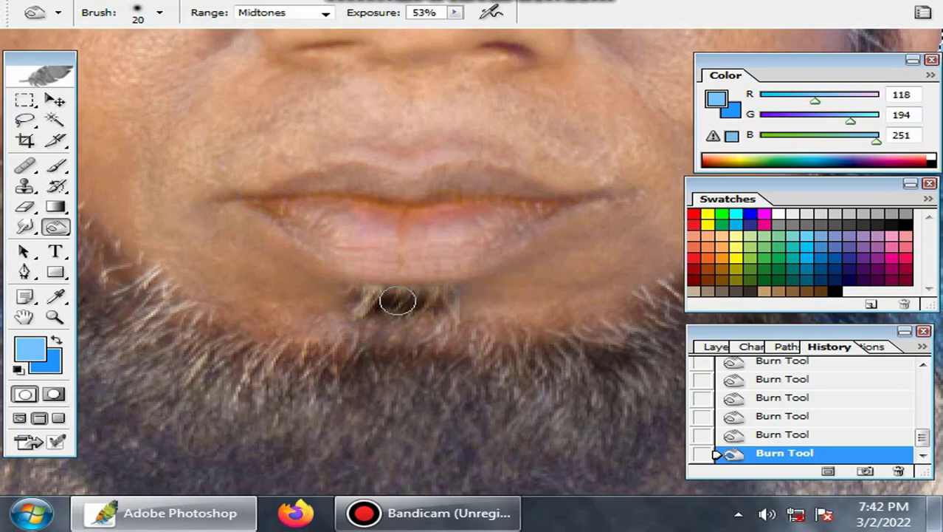
# Darken the tuft under the lip again at 20 px, and burn the grey chin beard with a 40 px brush.
pyautogui.moveTo(397, 300); pyautogui.dragTo(384, 305)
pyautogui.moveTo(302, 349); pyautogui.dragTo(337, 334)
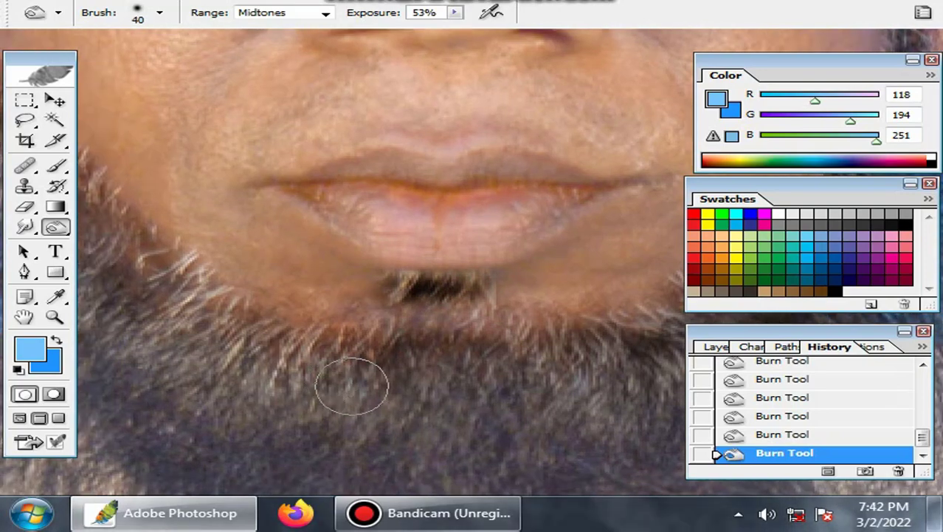
pyautogui.press(']')
pyautogui.moveTo(354, 394)
pyautogui.mouseDown()
pyautogui.moveTo(227, 362)
pyautogui.moveTo(349, 395)
pyautogui.mouseUp()
pyautogui.moveTo(350, 395); pyautogui.dragTo(483, 430)
pyautogui.moveTo(399, 413)
pyautogui.mouseDown()
pyautogui.moveTo(375, 411)
pyautogui.moveTo(310, 360)
pyautogui.moveTo(326, 375)
pyautogui.mouseUp()
pyautogui.moveTo(262, 434)
pyautogui.mouseDown()
pyautogui.moveTo(358, 299)
pyautogui.moveTo(384, 431)
pyautogui.moveTo(301, 225)
pyautogui.moveTo(459, 432)
pyautogui.moveTo(358, 264)
pyautogui.moveTo(402, 403)
pyautogui.moveTo(369, 330)
pyautogui.moveTo(363, 263)
pyautogui.moveTo(399, 275)
pyautogui.moveTo(372, 220)
pyautogui.mouseUp()
# Undo the last fine burn stroke and darken the cheek-side beard edge on the photo's left with a 20 px brush.
pyautogui.press('[')
pyautogui.press('[')
pyautogui.press('[')
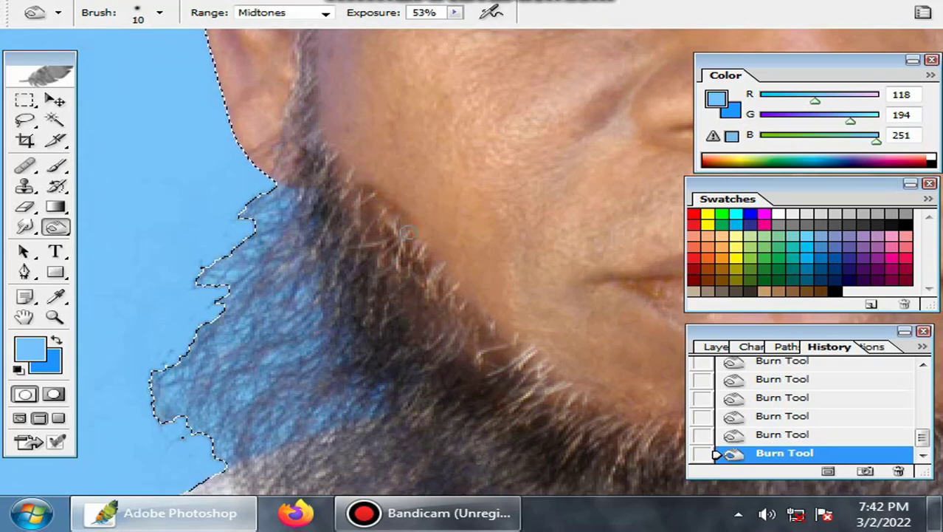
pyautogui.hotkey('ctrl', 'z')
pyautogui.press(']')
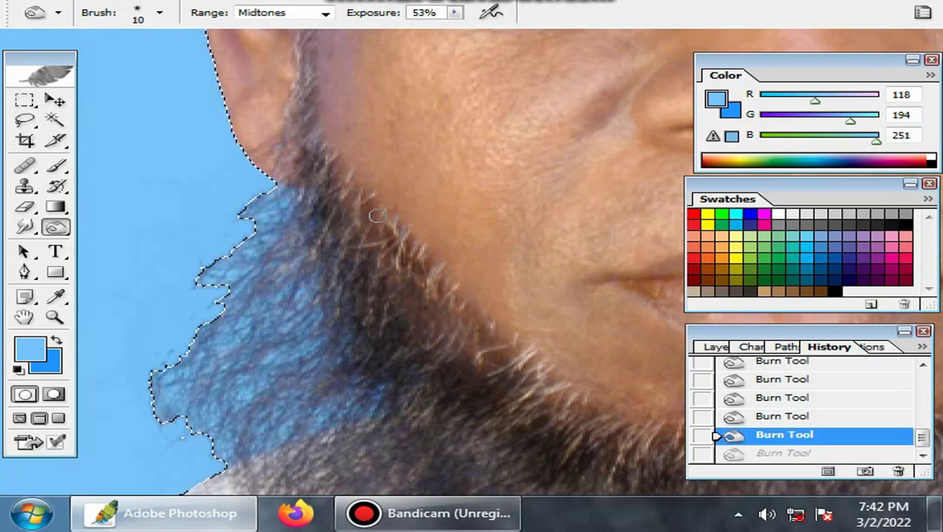
pyautogui.moveTo(384, 230); pyautogui.dragTo(457, 325)
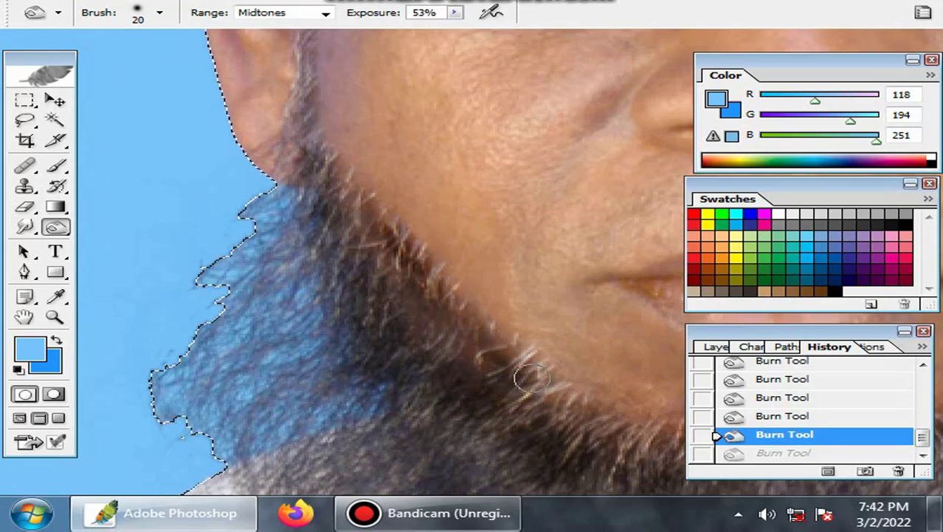
pyautogui.moveTo(608, 431); pyautogui.dragTo(546, 378)
pyautogui.moveTo(506, 343)
pyautogui.mouseDown()
pyautogui.moveTo(561, 418)
pyautogui.moveTo(572, 373)
pyautogui.moveTo(480, 285)
pyautogui.mouseUp()
# Burn the hair across the top and both sides of the head with 80 to 90 px brushes, and clear the selection.
pyautogui.scroll(-2, 303, 261)
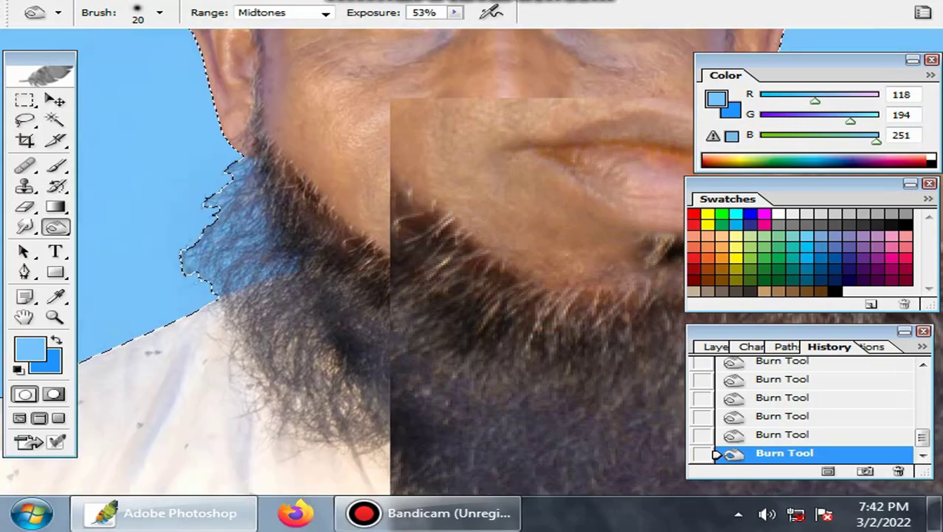
pyautogui.moveTo(303, 262); pyautogui.dragTo(193, 531)
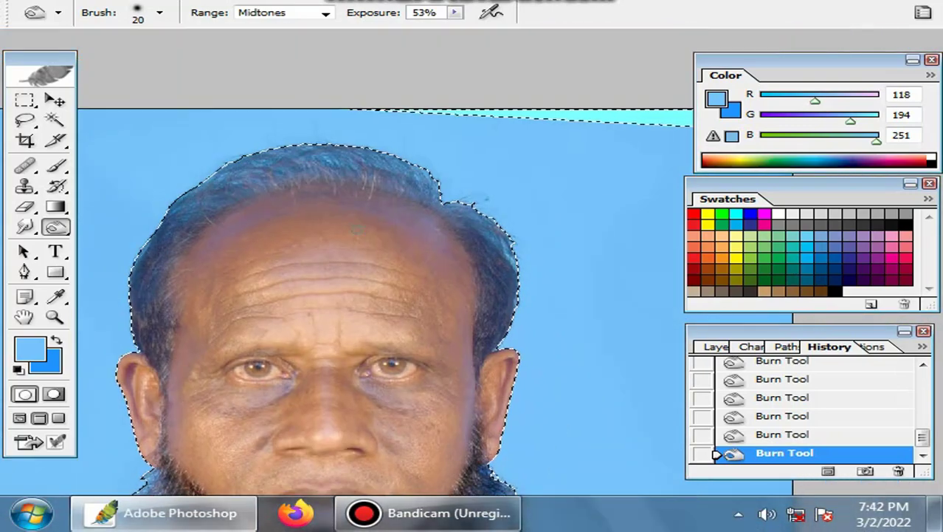
pyautogui.press(']')
pyautogui.press(']')
pyautogui.press(']')
pyautogui.press(']')
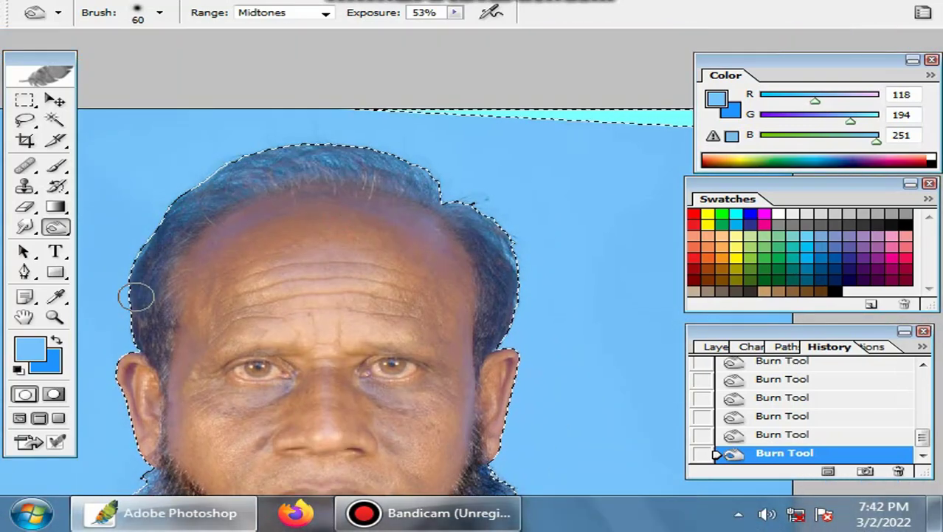
pyautogui.press(']')
pyautogui.press(']')
pyautogui.press(']')
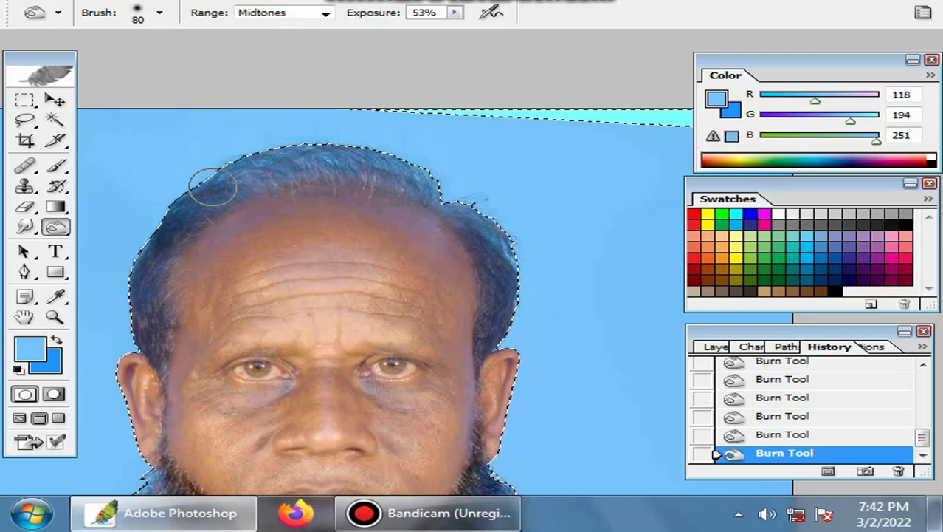
pyautogui.moveTo(204, 186)
pyautogui.mouseDown()
pyautogui.moveTo(389, 166)
pyautogui.moveTo(279, 148)
pyautogui.moveTo(493, 231)
pyautogui.mouseUp()
pyautogui.moveTo(459, 173)
pyautogui.mouseDown()
pyautogui.moveTo(200, 185)
pyautogui.moveTo(316, 152)
pyautogui.moveTo(385, 161)
pyautogui.moveTo(522, 253)
pyautogui.mouseUp()
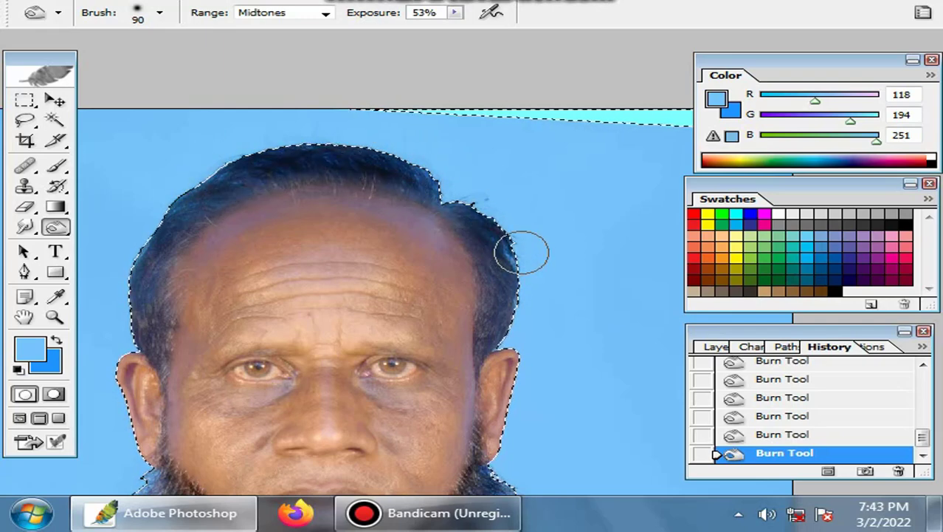
pyautogui.moveTo(161, 234)
pyautogui.mouseDown()
pyautogui.moveTo(141, 267)
pyautogui.moveTo(154, 324)
pyautogui.moveTo(170, 214)
pyautogui.mouseUp()
pyautogui.moveTo(255, 296); pyautogui.dragTo(253, 235)
pyautogui.scroll(-2, 295, 183)
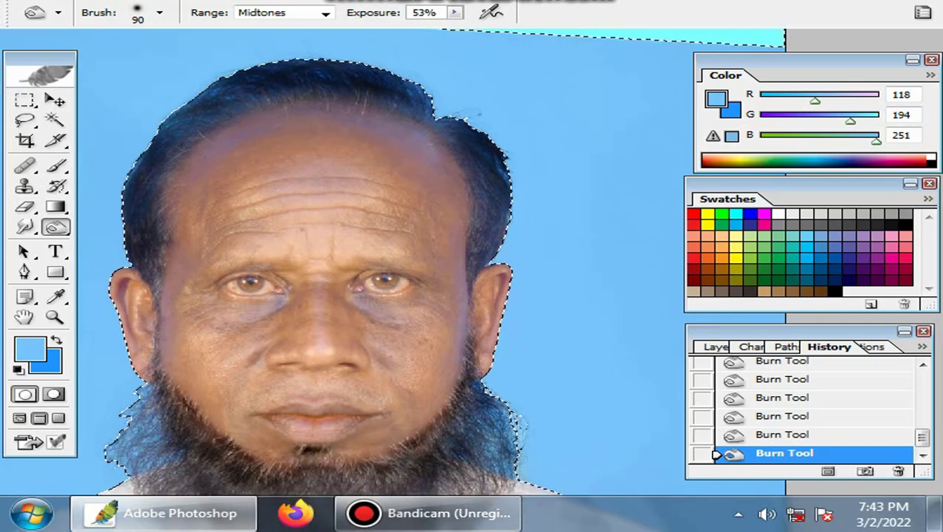
pyautogui.hotkey('ctrl', 'd')
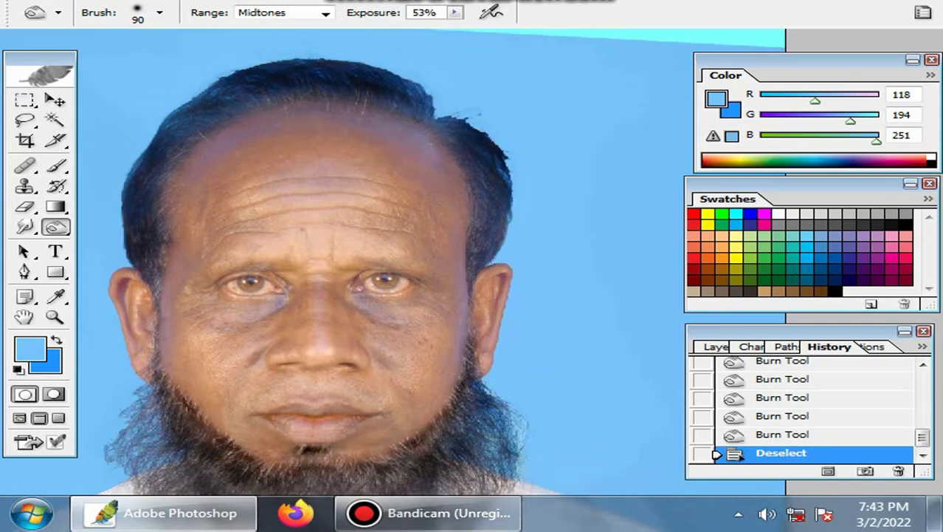
pyautogui.moveTo(247, 189); pyautogui.dragTo(279, 234)
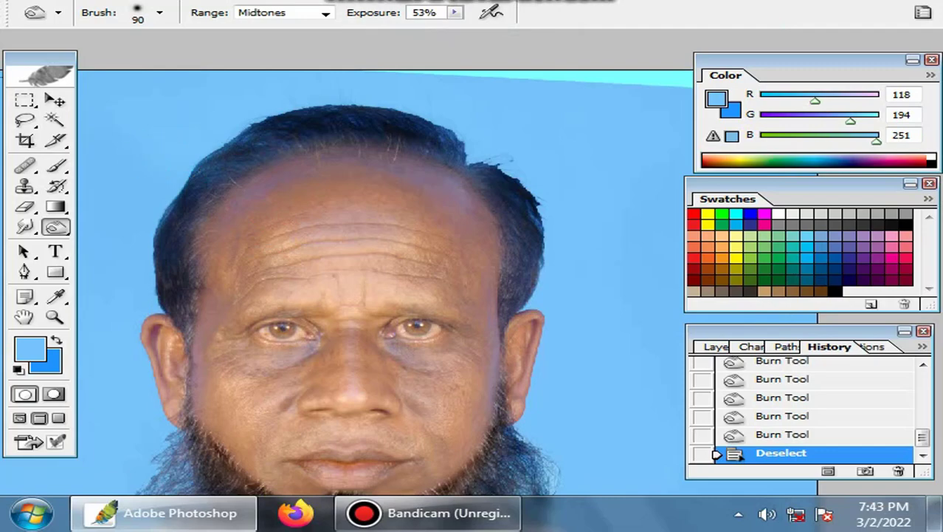
# Reduce the photo's noise with the Imagenomic Noiseware Professional filter at its Default settings.
pyautogui.click(299, 1)
pyautogui.moveTo(257, 1)
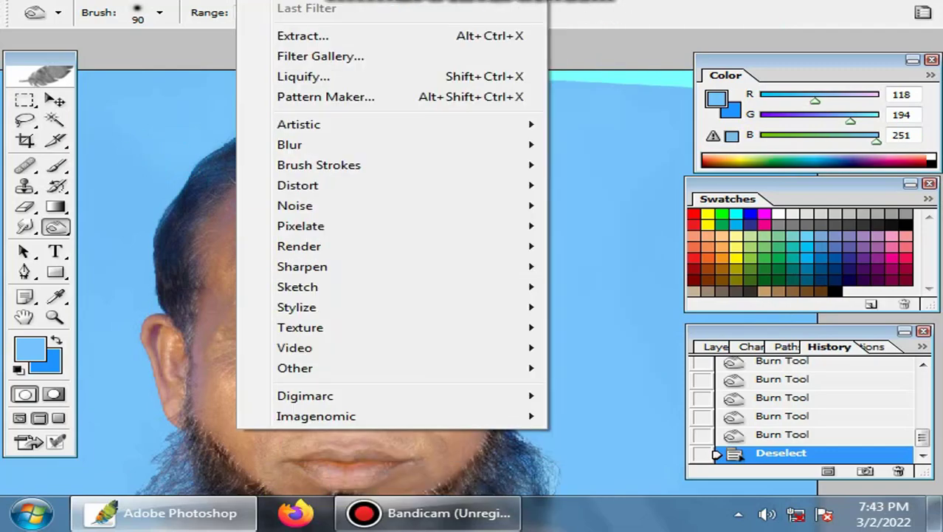
pyautogui.moveTo(516, 416)
pyautogui.click(627, 415)
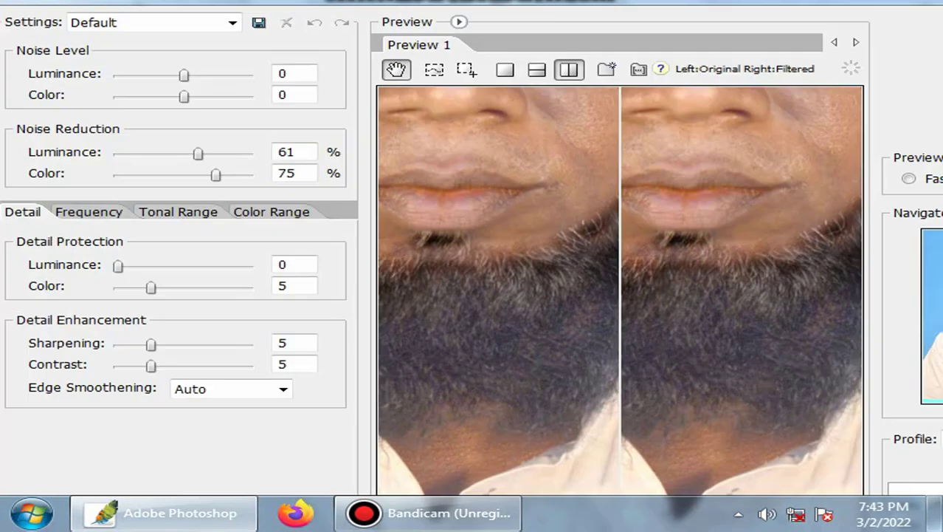
pyautogui.moveTo(473, 1); pyautogui.dragTo(434, 6)
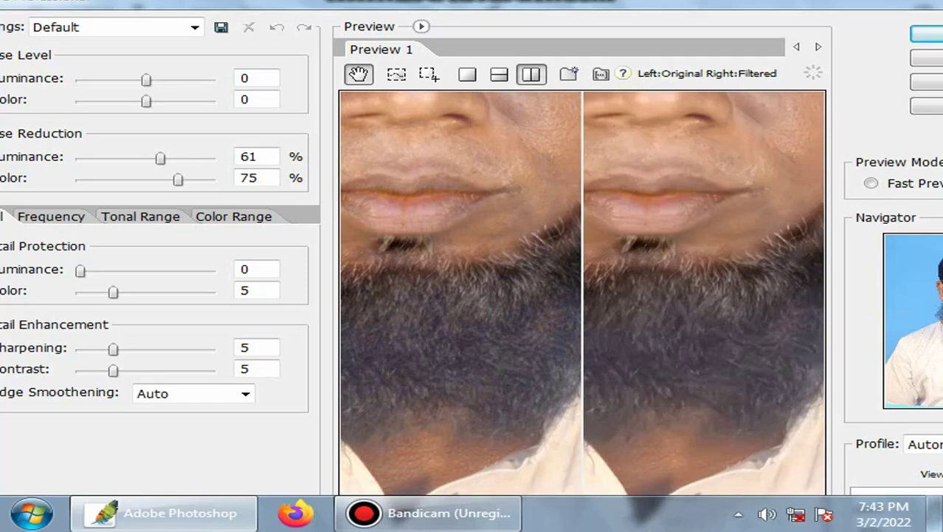
pyautogui.click(927, 34)
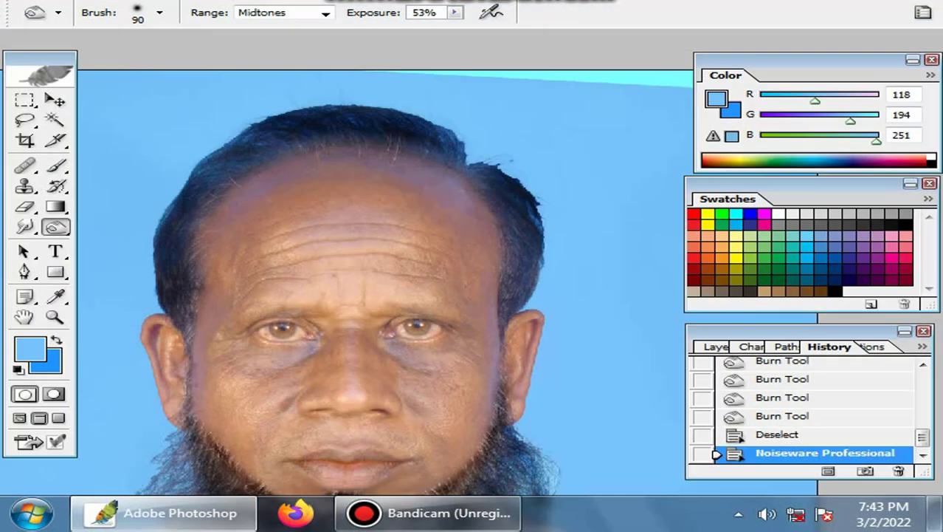
# Darken the irises of both eyes with the Burn tool, using a 30 px brush on midtones at 53% exposure.
pyautogui.hotkey('ctrl', '+')
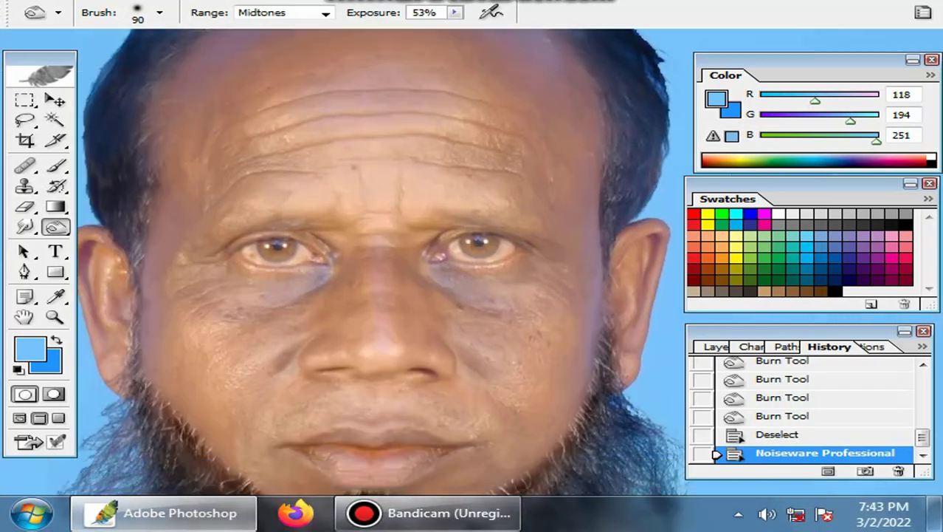
pyautogui.moveTo(370, 290); pyautogui.dragTo(328, 328)
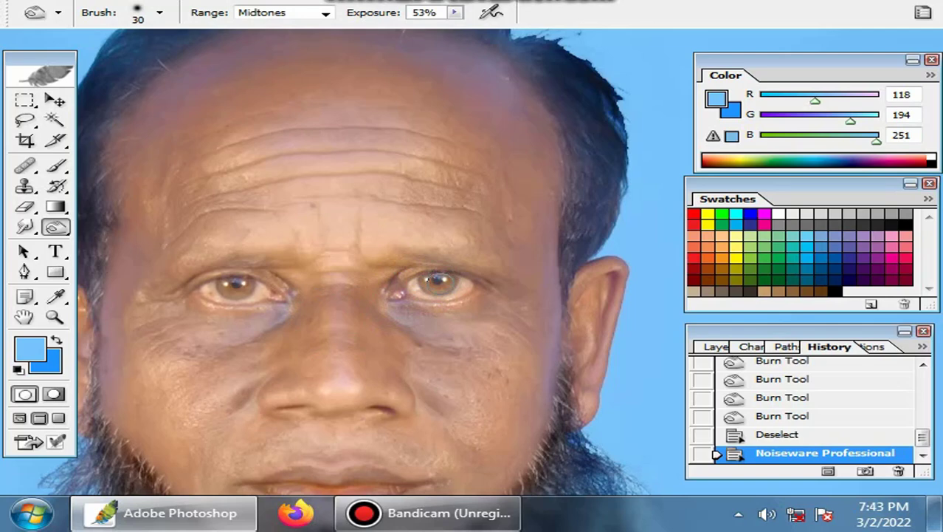
pyautogui.moveTo(438, 285); pyautogui.dragTo(412, 290)
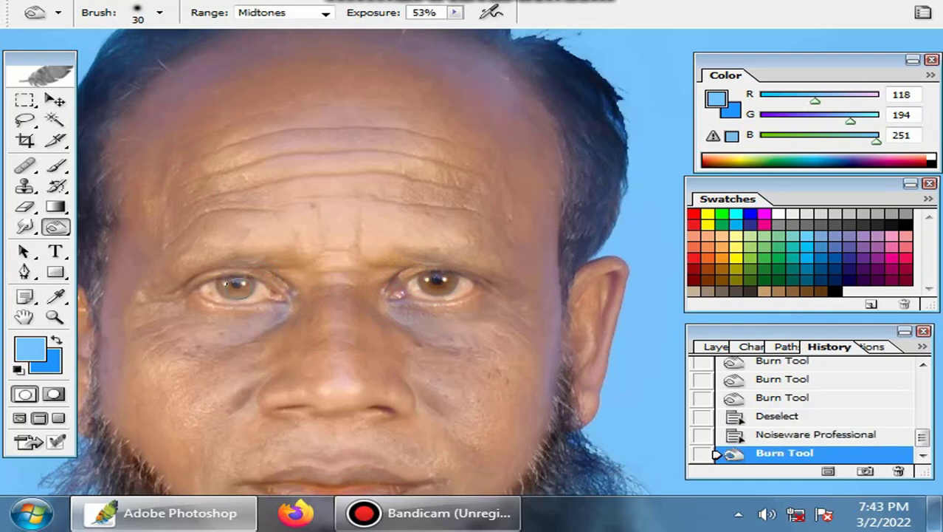
pyautogui.click(238, 290)
pyautogui.click(276, 234)
# Smooth the spots and creases on the cheek on the photo's right side with the Clone Stamp at 37% opacity and 40% flow.
pyautogui.press('s')
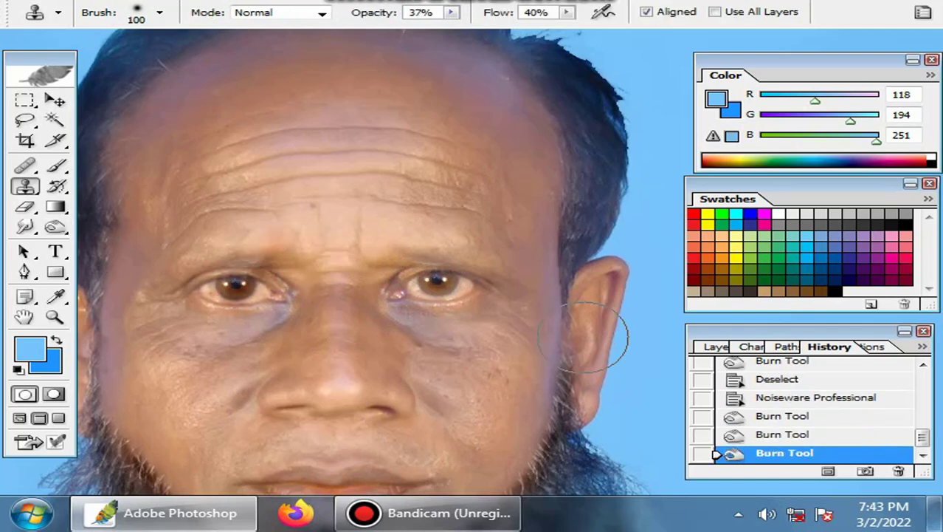
pyautogui.moveTo(504, 417)
pyautogui.mouseDown()
pyautogui.moveTo(482, 338)
pyautogui.moveTo(505, 363)
pyautogui.mouseUp()
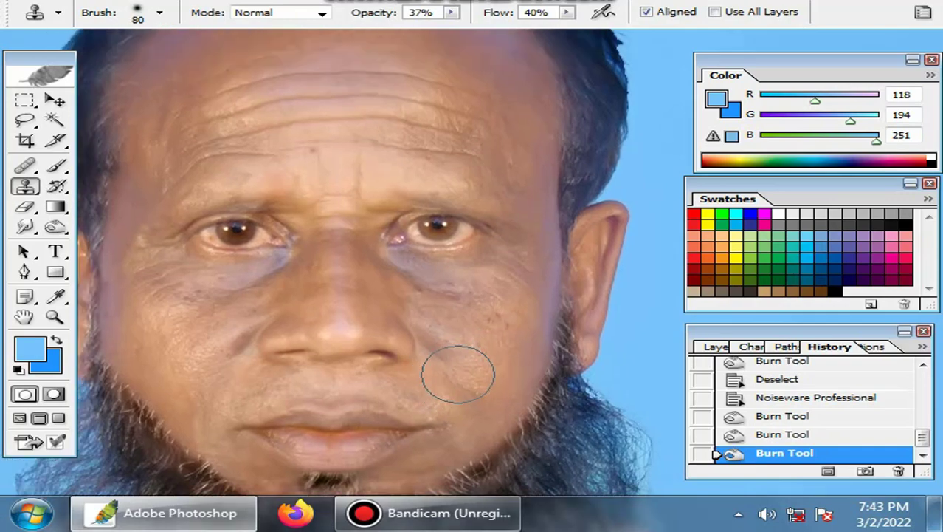
pyautogui.moveTo(493, 331)
pyautogui.mouseDown()
pyautogui.moveTo(513, 389)
pyautogui.moveTo(523, 347)
pyautogui.moveTo(524, 387)
pyautogui.moveTo(522, 313)
pyautogui.moveTo(507, 365)
pyautogui.moveTo(515, 311)
pyautogui.moveTo(482, 324)
pyautogui.mouseUp()
pyautogui.keyDown('alt'); pyautogui.click(527, 292); pyautogui.keyUp('alt')
pyautogui.click(537, 345)
pyautogui.click(525, 391)
pyautogui.keyDown('alt'); pyautogui.click(537, 309); pyautogui.keyUp('alt')
pyautogui.click(533, 347)
pyautogui.click(521, 390)
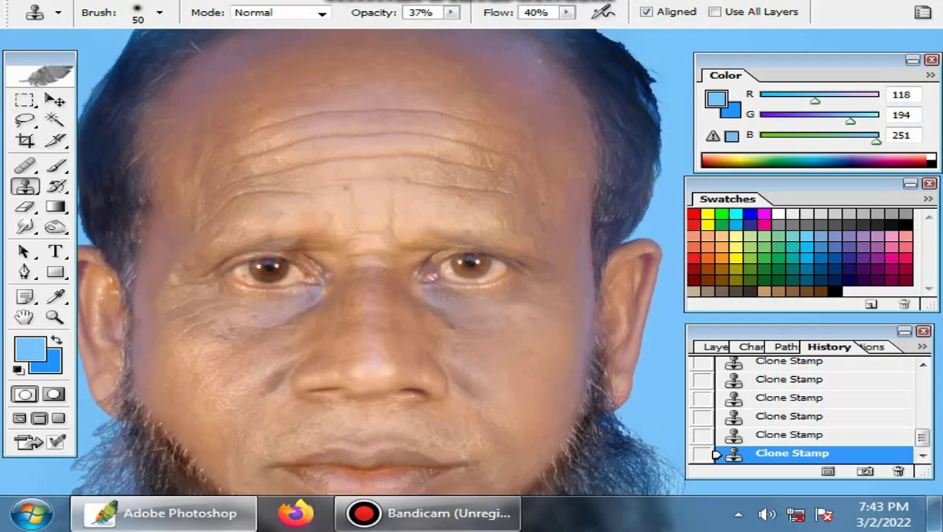
# Clone away the creases on the cheek on the photo's left and the spot above the brows with a 50 px brush.
pyautogui.moveTo(209, 354); pyautogui.dragTo(318, 316)
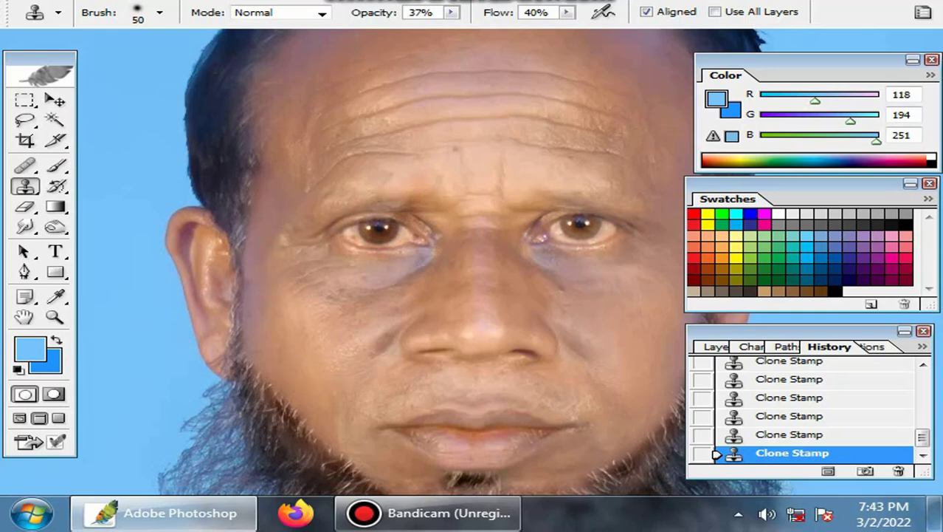
pyautogui.moveTo(303, 299); pyautogui.dragTo(312, 340)
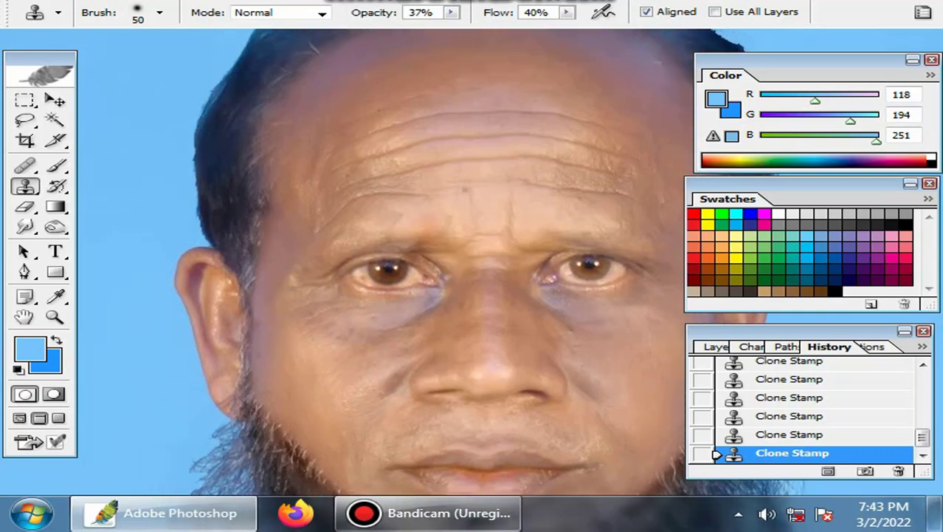
pyautogui.moveTo(404, 311); pyautogui.dragTo(400, 343)
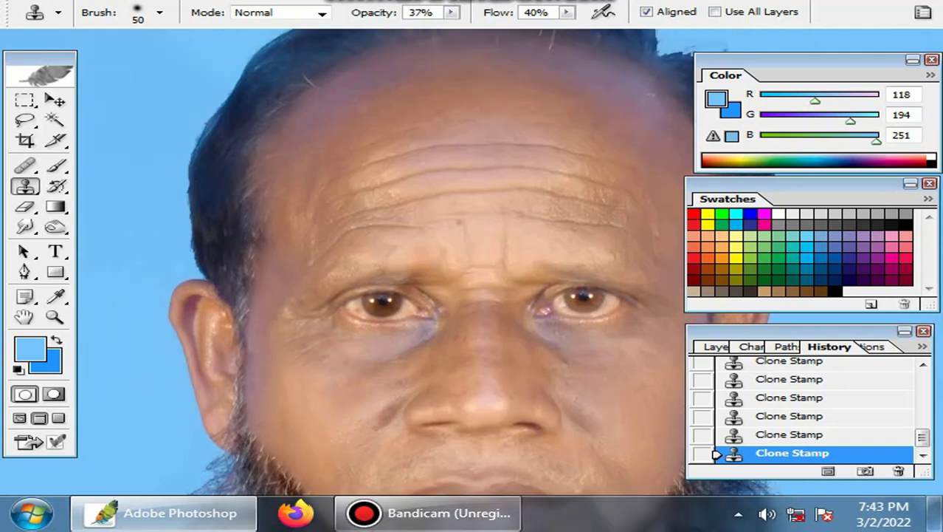
pyautogui.moveTo(304, 395); pyautogui.dragTo(313, 381)
pyautogui.moveTo(306, 330); pyautogui.dragTo(251, 427)
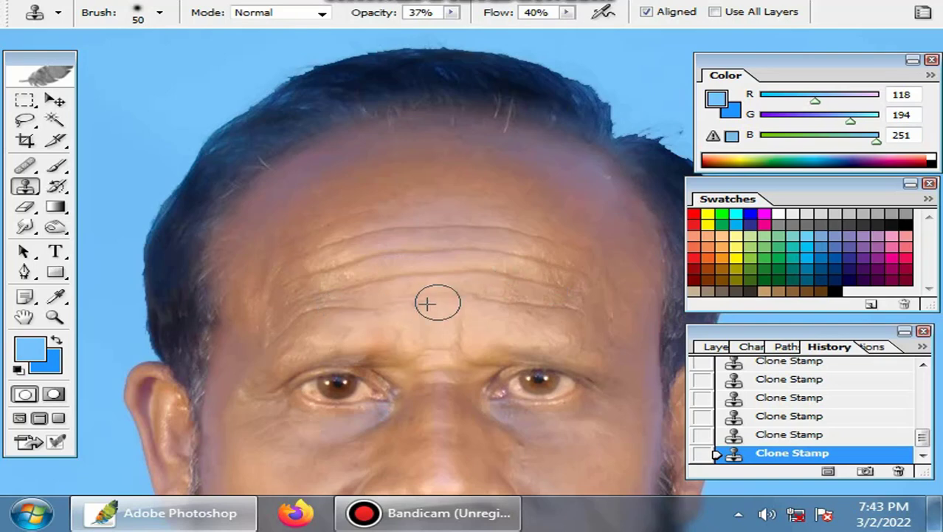
pyautogui.moveTo(429, 325); pyautogui.dragTo(424, 155)
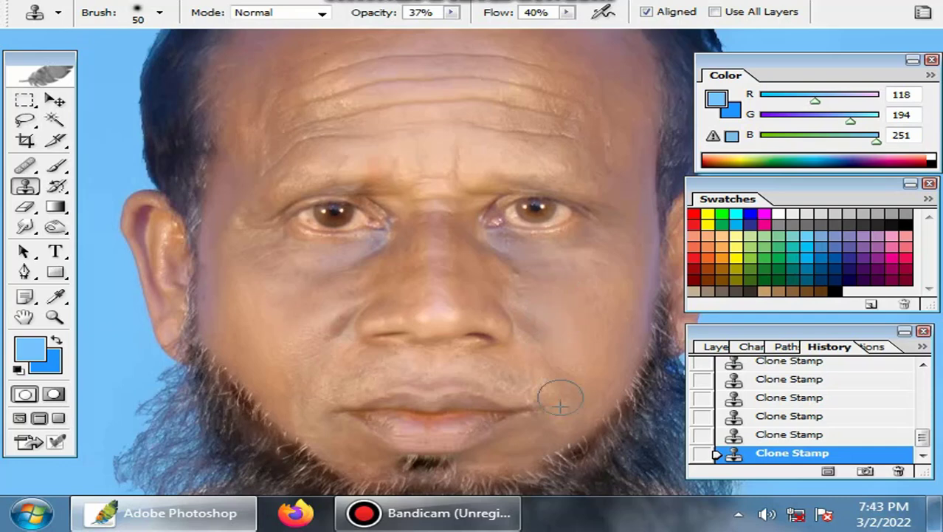
# Smooth the skin beside the mouth, on both cheeks and under the eyes with the 50 px Clone Stamp.
pyautogui.moveTo(558, 394); pyautogui.dragTo(558, 368)
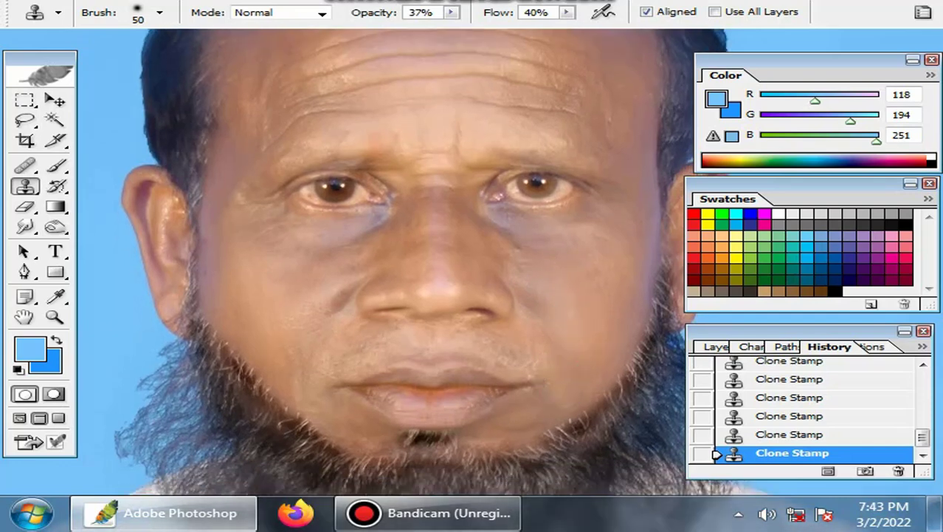
pyautogui.moveTo(311, 355); pyautogui.dragTo(323, 329)
pyautogui.click(323, 265)
pyautogui.moveTo(324, 249); pyautogui.dragTo(319, 337)
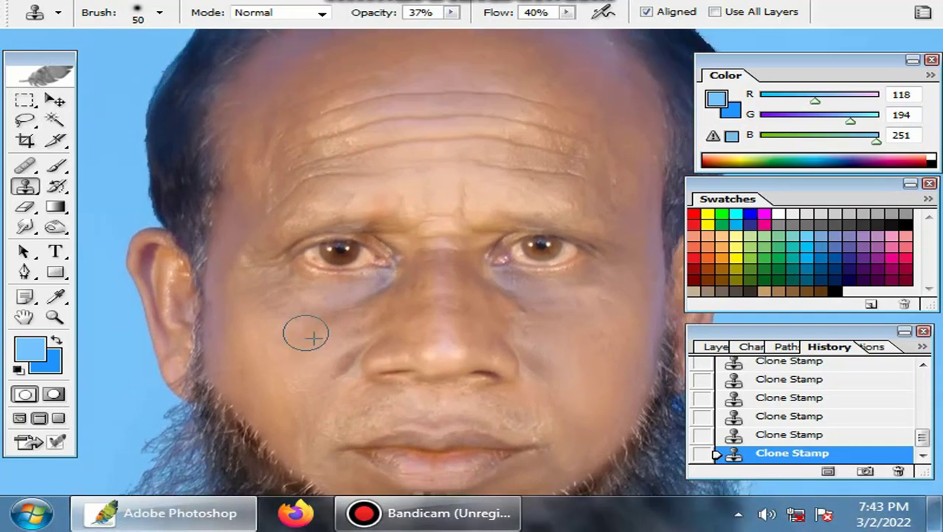
pyautogui.moveTo(579, 340); pyautogui.dragTo(519, 360)
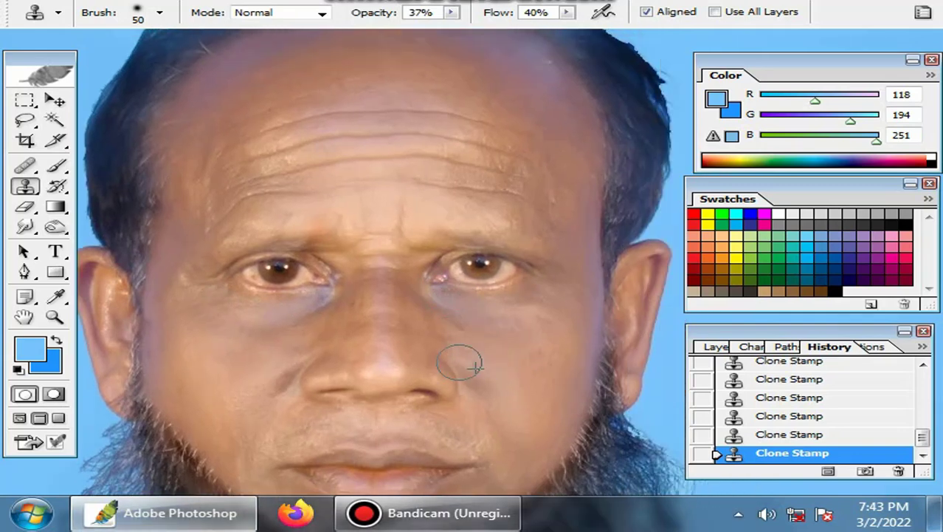
pyautogui.moveTo(442, 288); pyautogui.dragTo(451, 321)
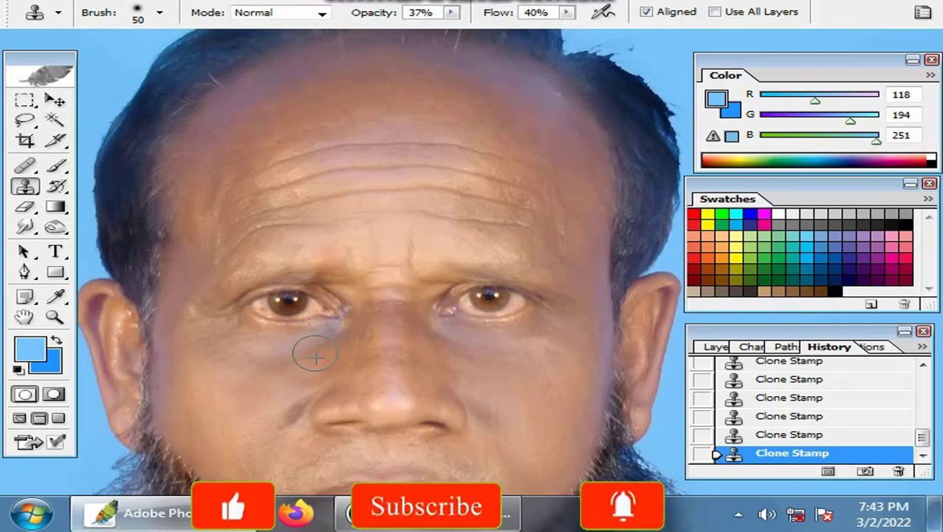
pyautogui.moveTo(316, 356); pyautogui.dragTo(332, 425)
pyautogui.moveTo(305, 280); pyautogui.dragTo(234, 318)
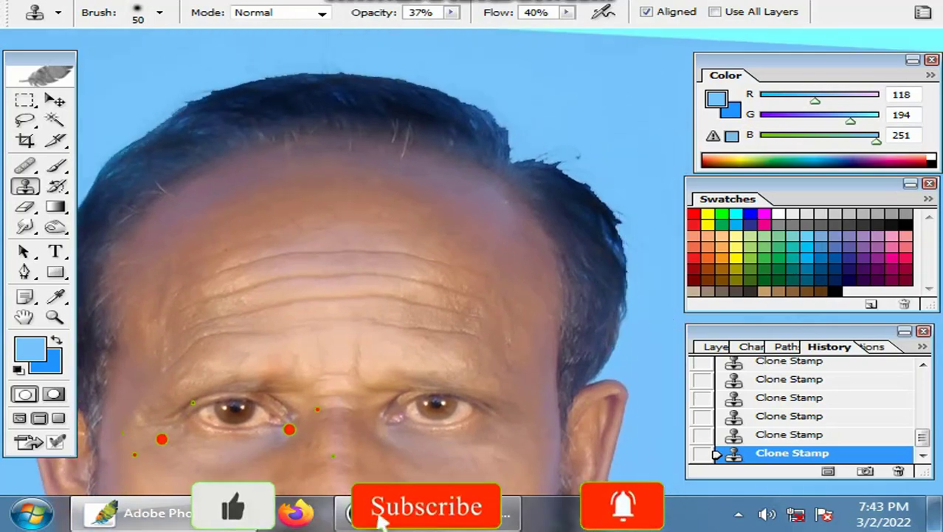
# Outline the cyan wedge in the photo's upper-right background with a Pen path and convert it to a selection.
pyautogui.hotkey('ctrl', '-')
pyautogui.hotkey('ctrl', '-')
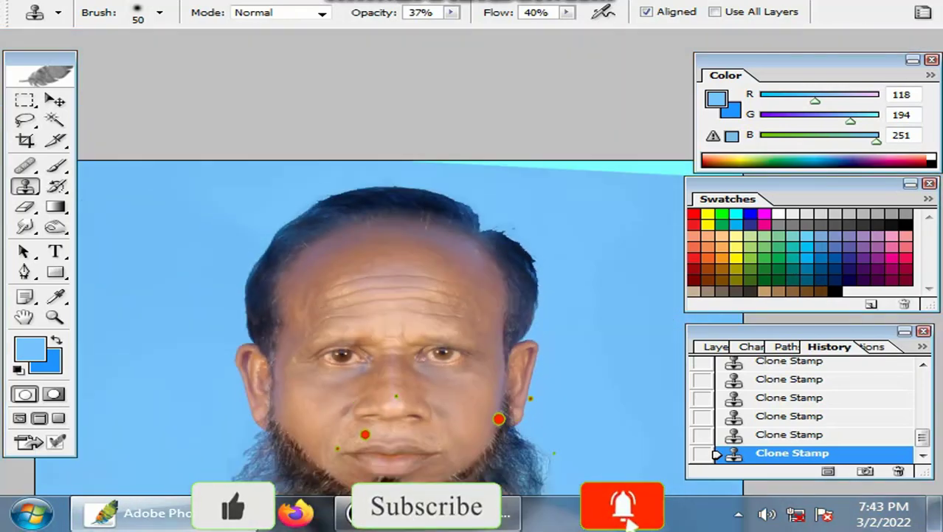
pyautogui.hotkey('ctrl', '-')
pyautogui.hotkey('ctrl', '-')
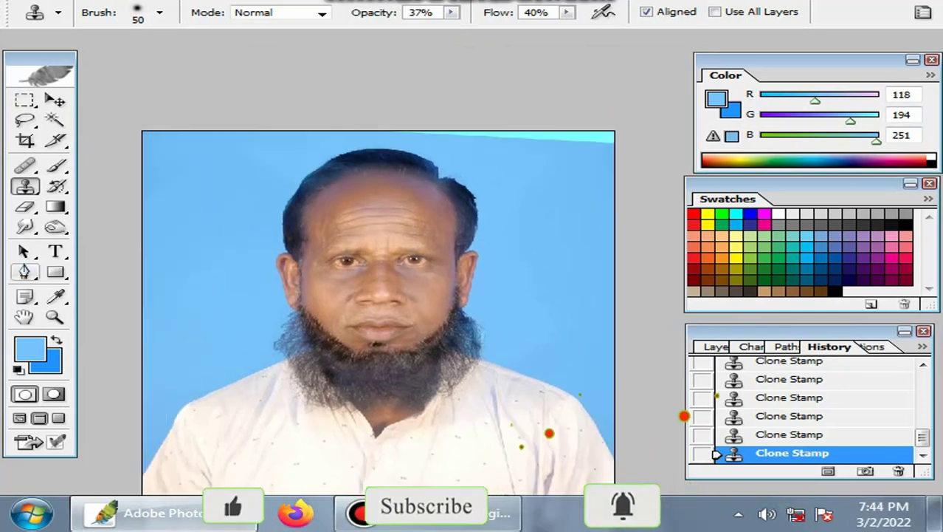
pyautogui.press('p')
pyautogui.click(402, 130)
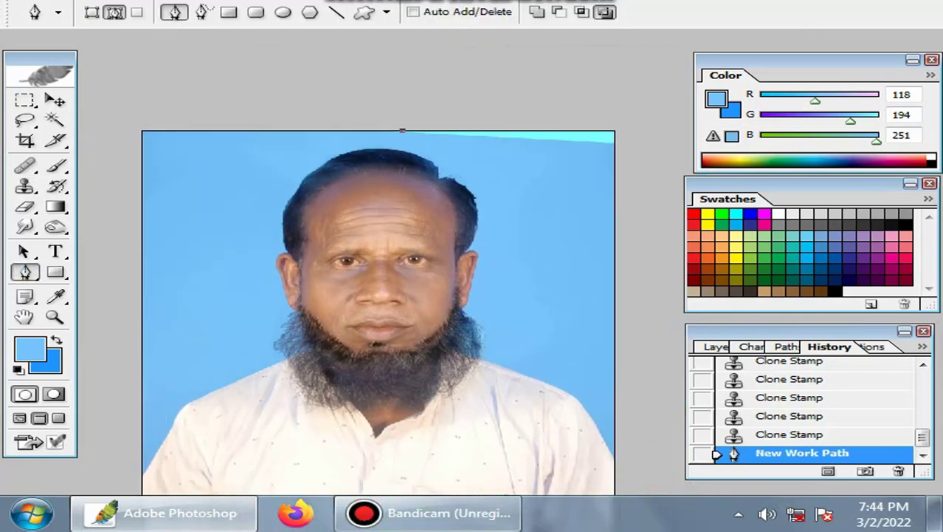
pyautogui.click(506, 150)
pyautogui.click(614, 167)
pyautogui.moveTo(638, 126); pyautogui.dragTo(627, 107)
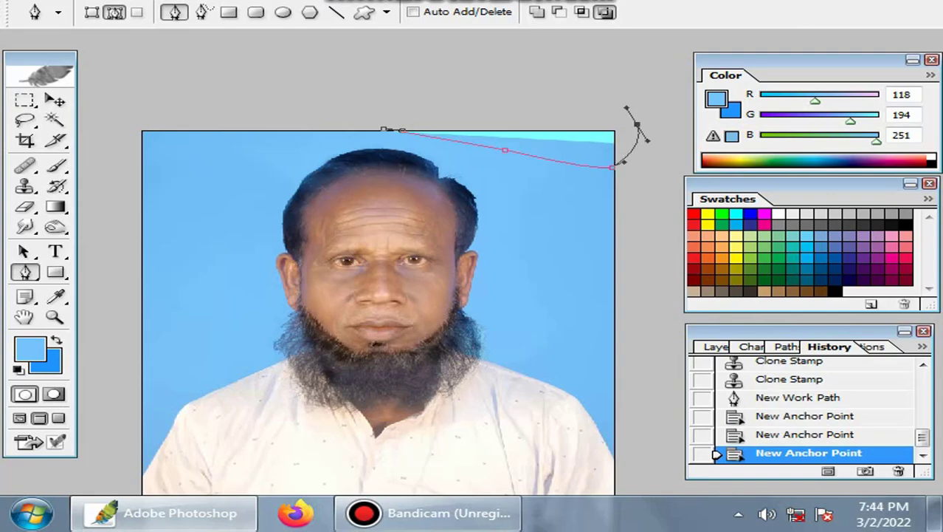
pyautogui.click(554, 93)
pyautogui.click(402, 118)
pyautogui.hotkey('ctrl', 'Return')
# Sample the adjacent background blue, fill the selected wedge with it twice, and clear the selection.
pyautogui.press('i')
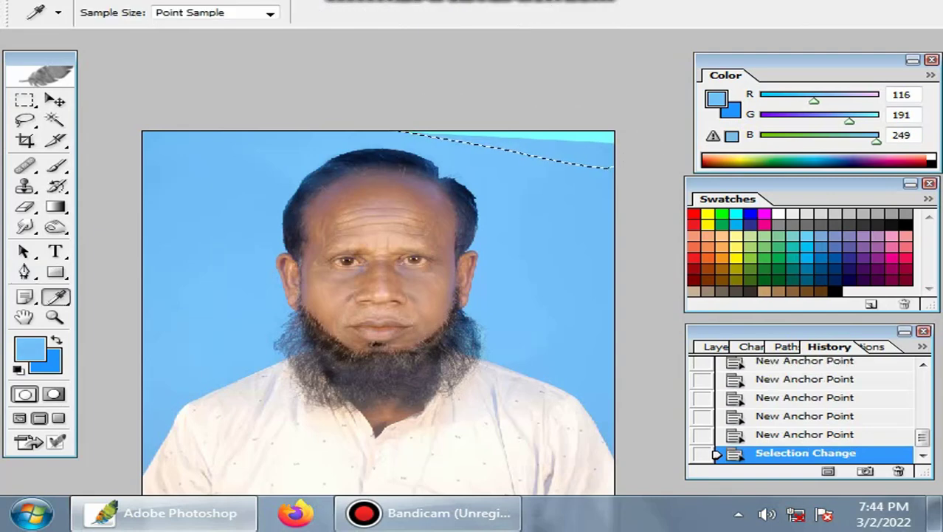
pyautogui.hotkey('alt', 'BackSpace')
pyautogui.hotkey('alt', 'BackSpace')
pyautogui.hotkey('ctrl', 'd')
# Crop the portrait to 1.5 × 1.9 in at 300 pixels/inch, framing the head and upper chest without the cyan strip at the lower edge.
pyautogui.hotkey('ctrl', '-')
pyautogui.hotkey('ctrl', '-')
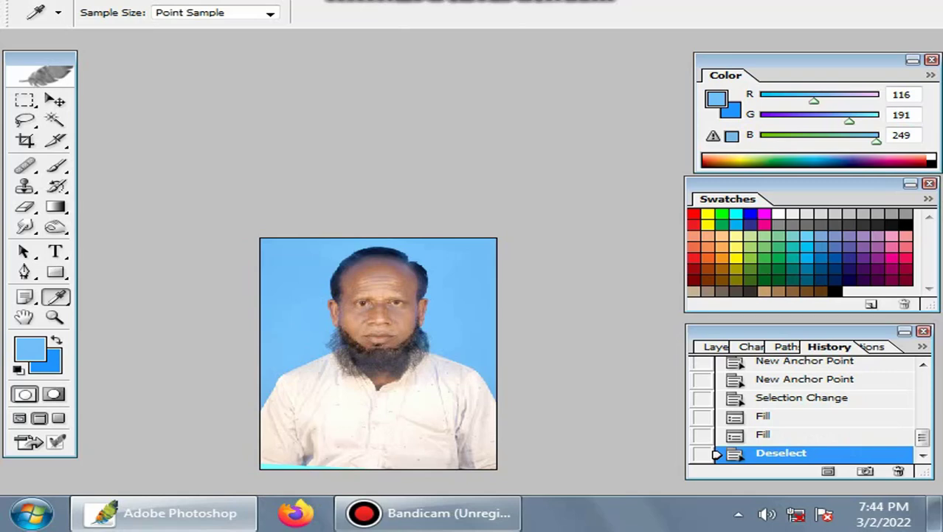
pyautogui.press('c')
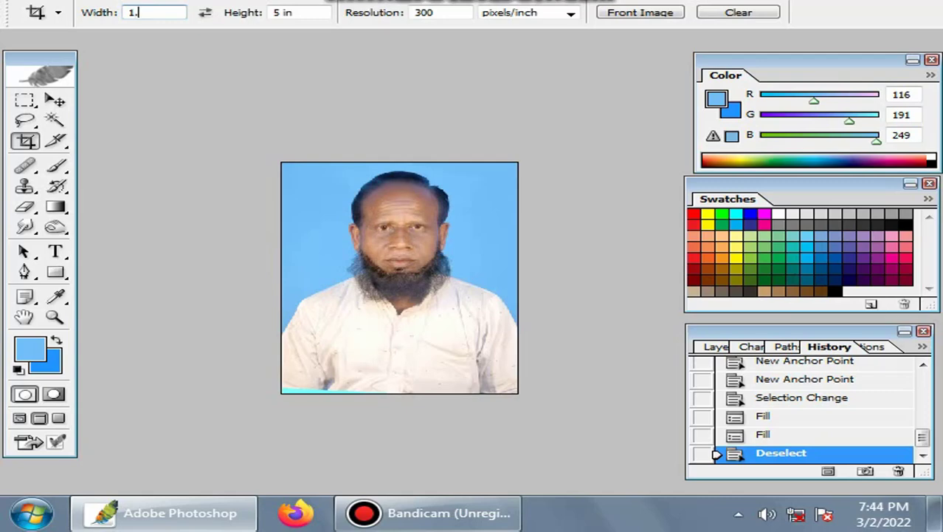
pyautogui.write('1.5')
pyautogui.press('Tab')
pyautogui.moveTo(499, 359); pyautogui.dragTo(499, 360)
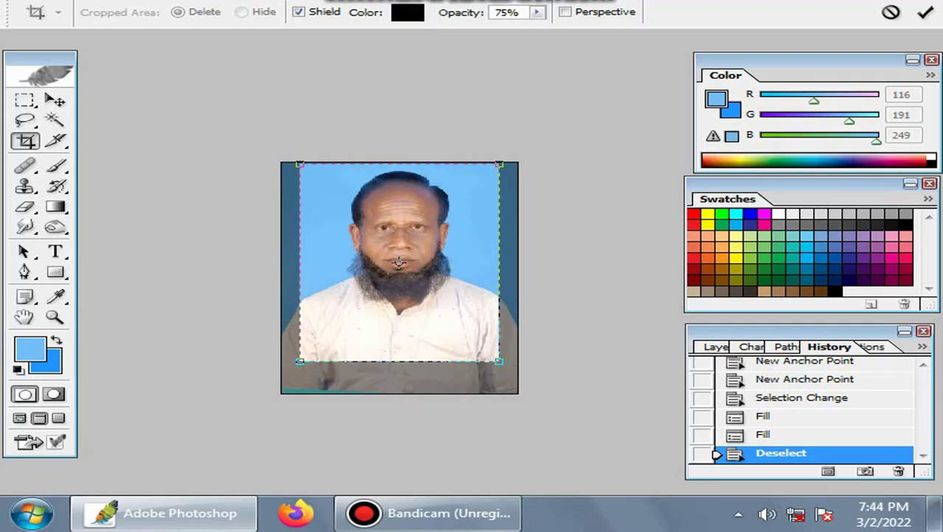
pyautogui.press('Return')
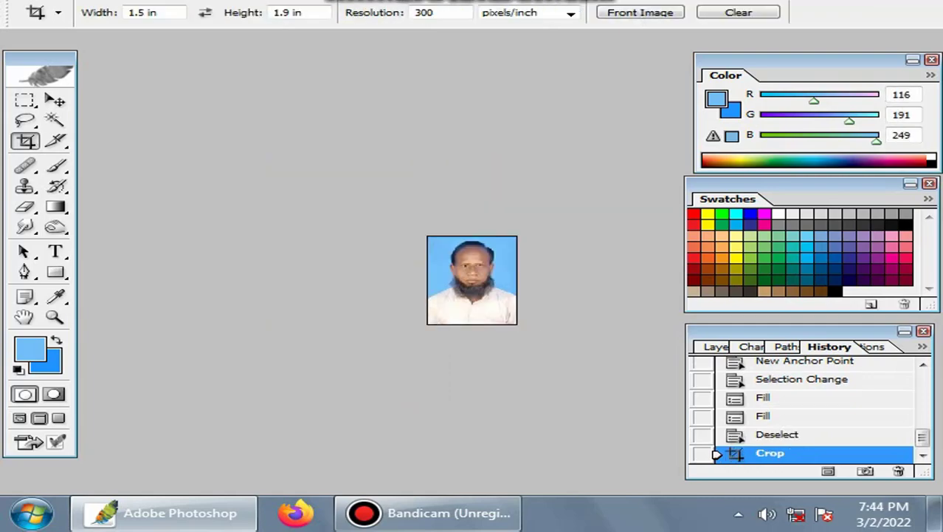
# Return to the standard window view and create a new blank document from the A4 preset.
pyautogui.press('f')
pyautogui.press('f')
pyautogui.hotkey('ctrl', 'n')
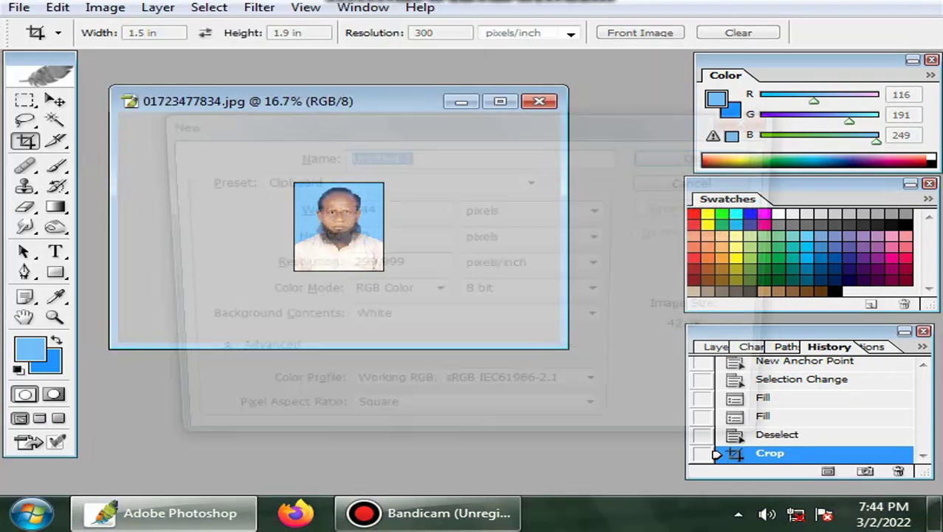
pyautogui.click(536, 181)
pyautogui.press('Down')
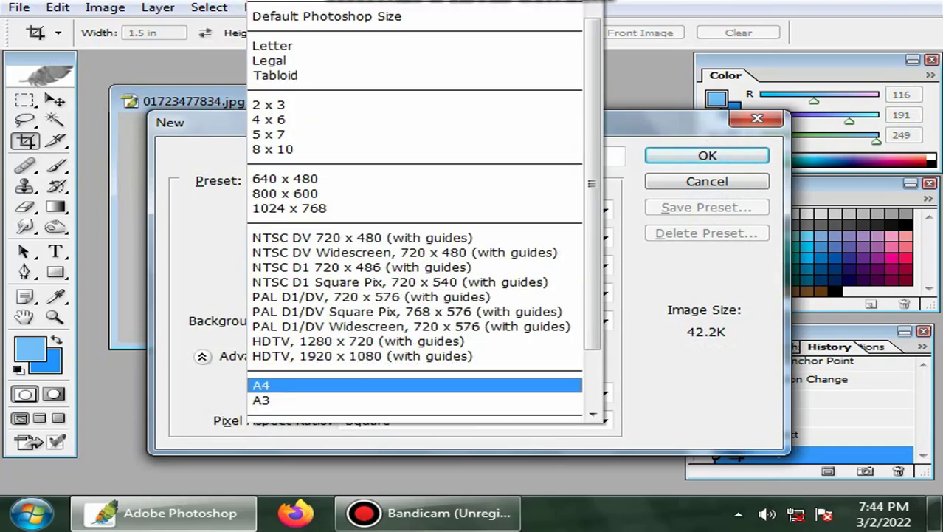
pyautogui.press('Return')
pyautogui.press('Return')
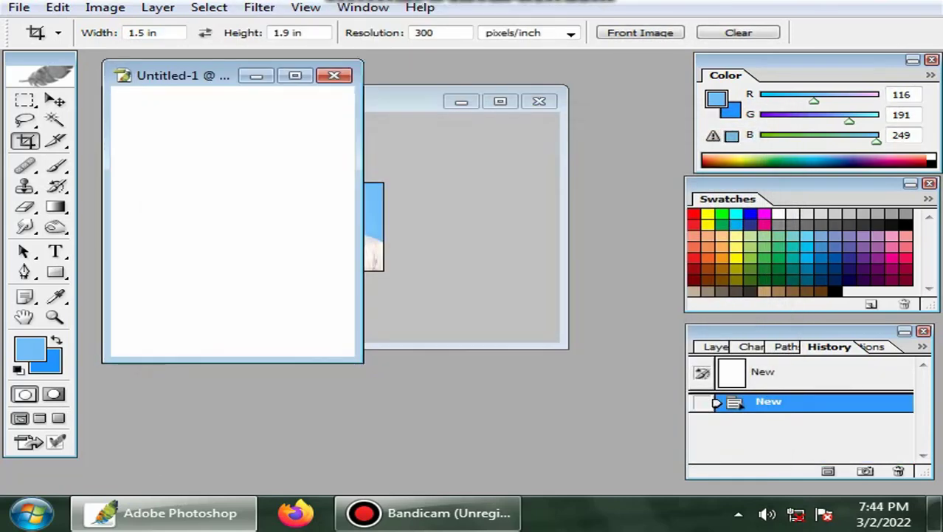
# Copy the cropped portrait of the bearded man onto the blank A4 page and close its source photo without saving.
pyautogui.moveTo(184, 75); pyautogui.dragTo(516, 147)
pyautogui.click(384, 102)
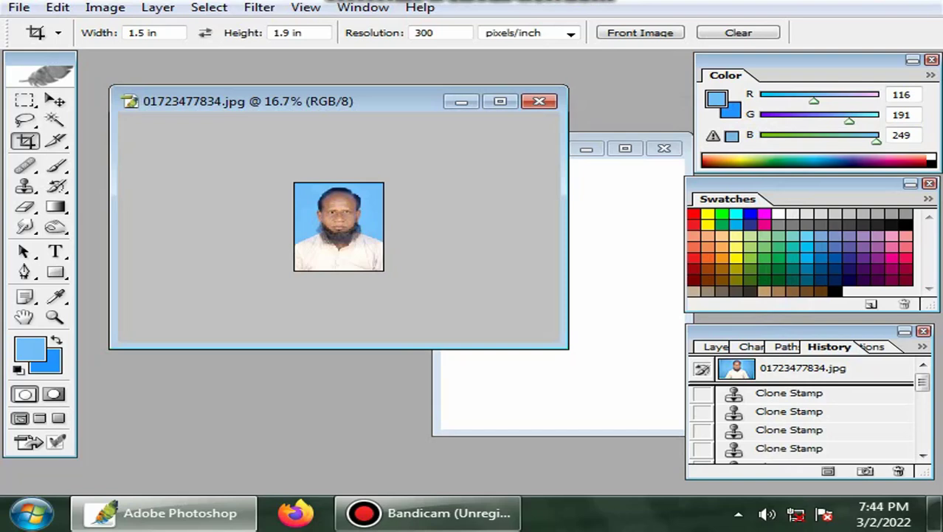
pyautogui.press('v')
pyautogui.moveTo(340, 229); pyautogui.dragTo(545, 361)
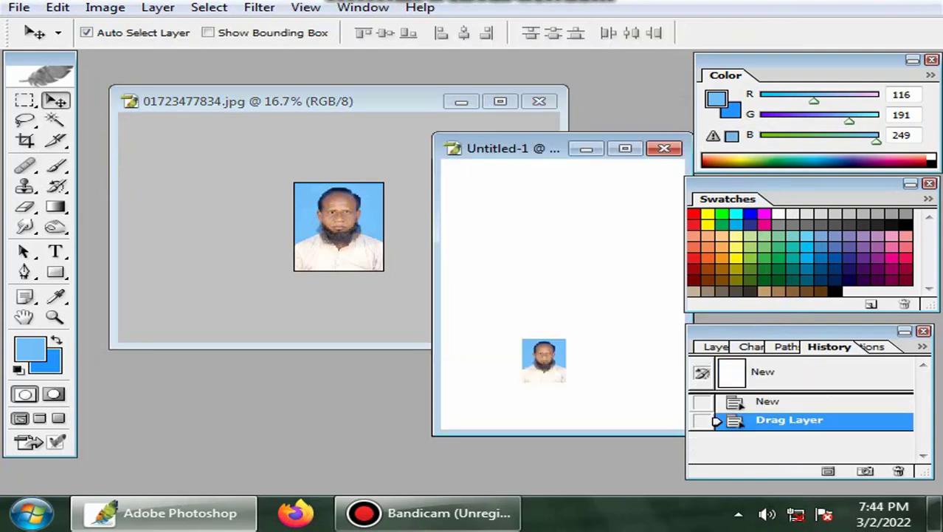
pyautogui.click(539, 101)
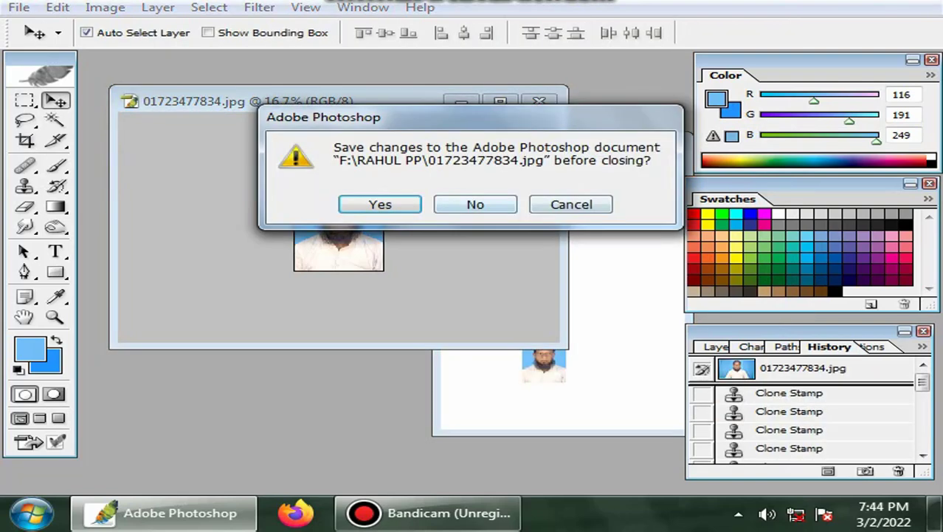
pyautogui.click(475, 205)
# Open photo 35149 and show it in full-screen view with a grey surround.
pyautogui.hotkey('ctrl', 'o')
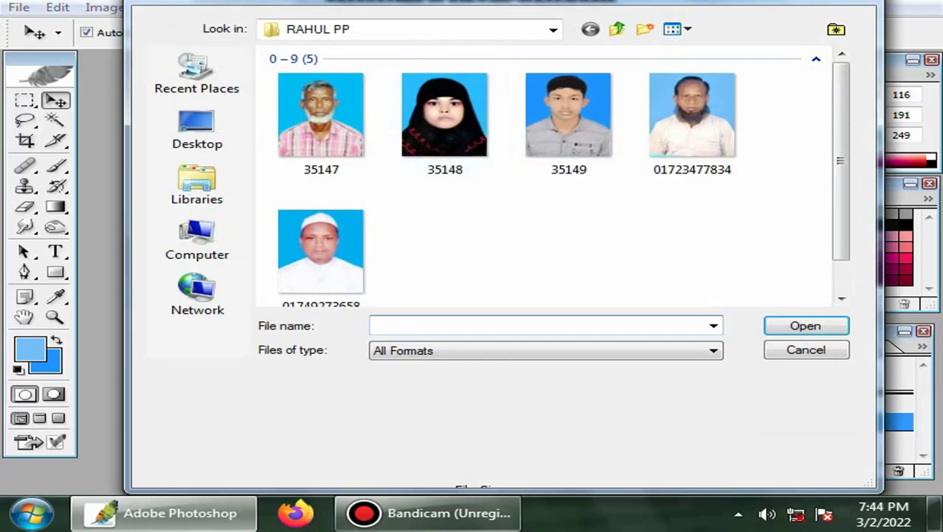
pyautogui.click(322, 253)
pyautogui.doubleClick(569, 118)
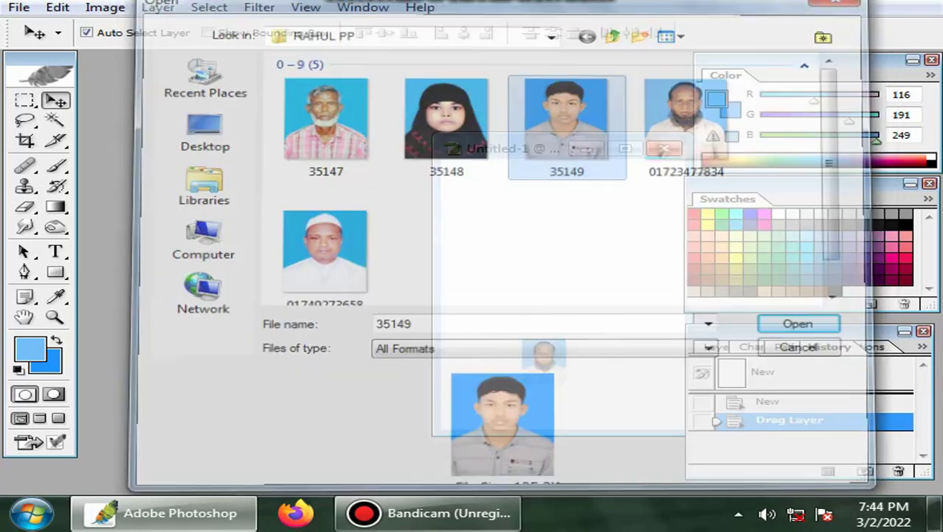
pyautogui.press('f')
pyautogui.press('f')
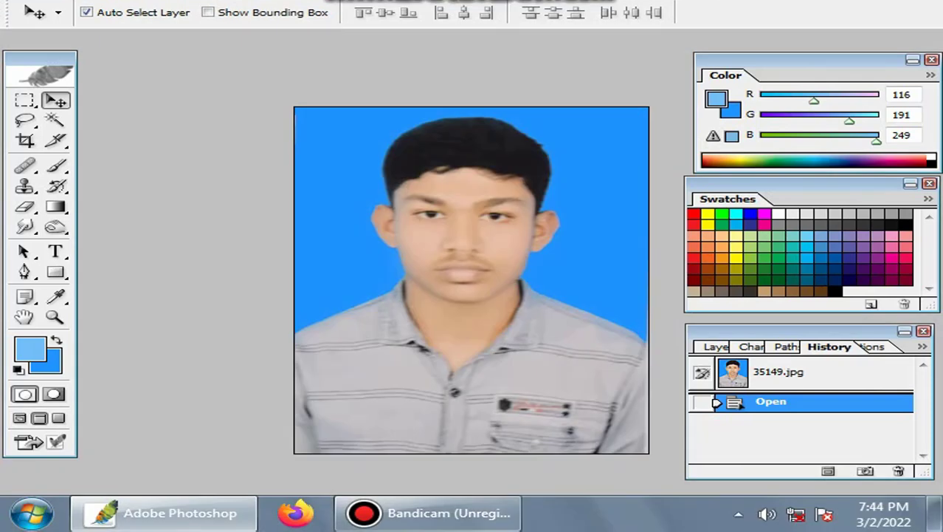
# Crop the young man's photo to 1.5 × 1.9 in at 300 pixels/inch, framing his head and upper chest.
pyautogui.press('c')
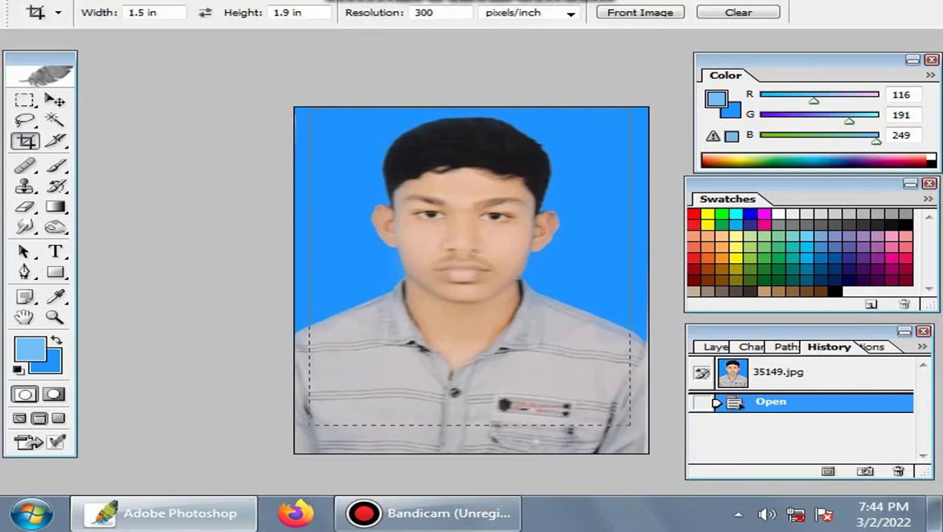
pyautogui.moveTo(631, 425); pyautogui.dragTo(634, 429)
pyautogui.press('Left')
pyautogui.press('Left')
pyautogui.press('Left')
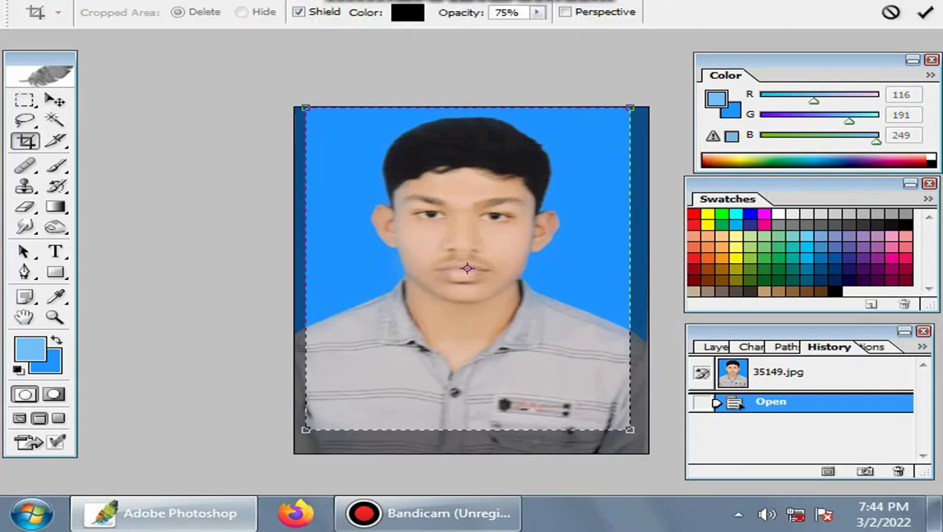
pyautogui.press('Return')
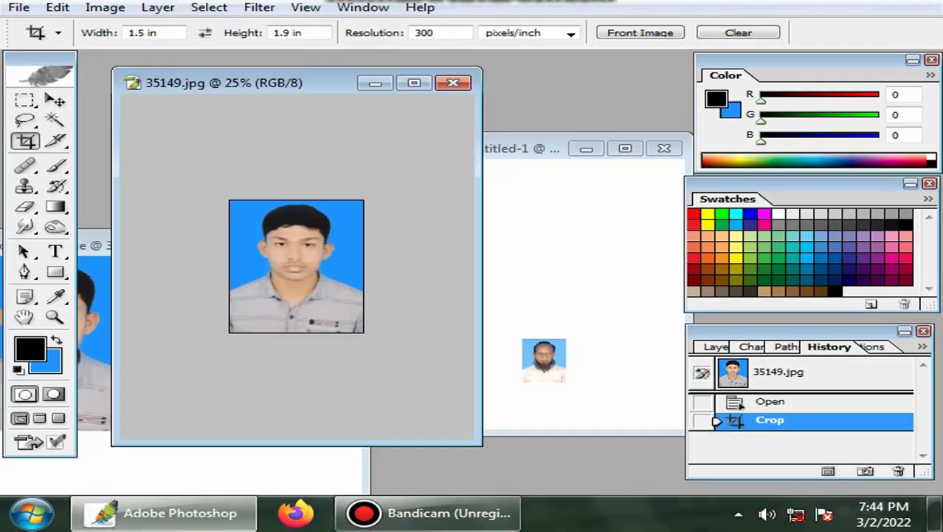
# Select the whole Picture Package sheet, copy its portraits onto the A4 page, and show that page in full-screen view.
pyautogui.moveTo(221, 83); pyautogui.dragTo(261, 449)
pyautogui.click(177, 245)
pyautogui.hotkey('ctrl', 'a')
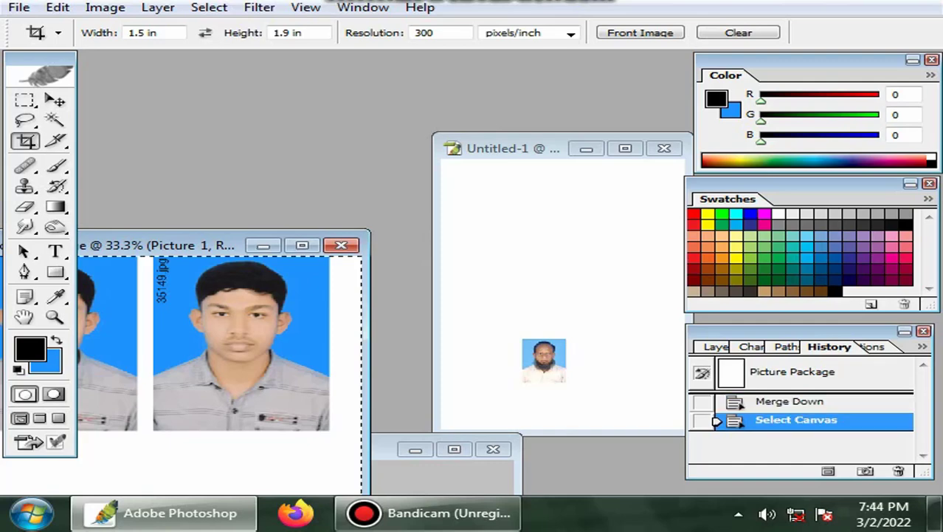
pyautogui.press('v')
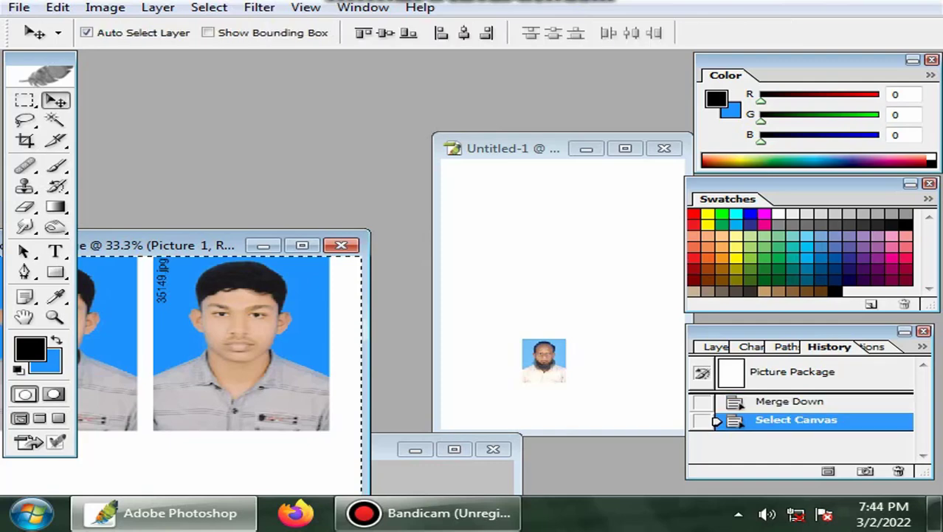
pyautogui.moveTo(177, 245); pyautogui.dragTo(319, 143)
pyautogui.moveTo(399, 258); pyautogui.dragTo(534, 234)
pyautogui.press('f')
pyautogui.hotkey('ctrl', '+')
pyautogui.hotkey('ctrl', '+')
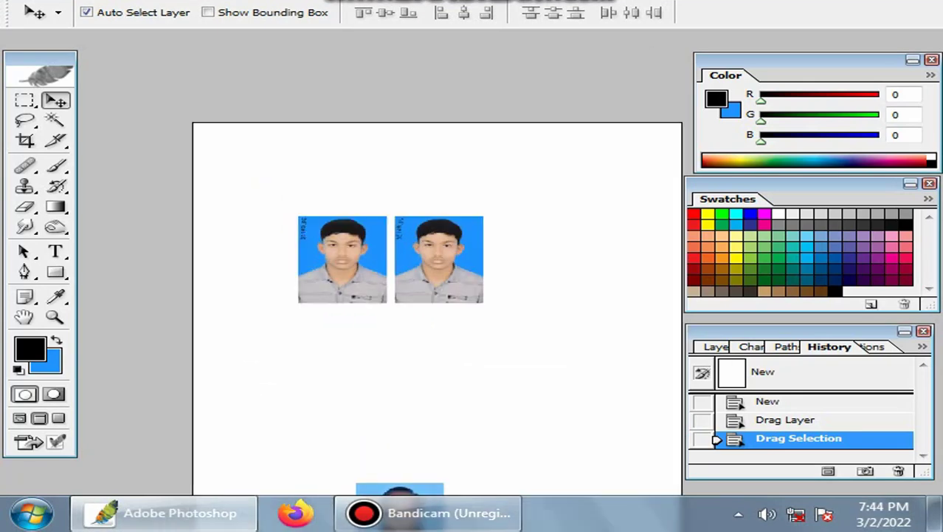
# Rotate the copied young man portraits 90° counter-clockwise and move them into the A4 page's upper-left corner.
pyautogui.scroll(1, 437, 310)
pyautogui.hotkey('ctrl', 't')
pyautogui.rightClick(331, 280)
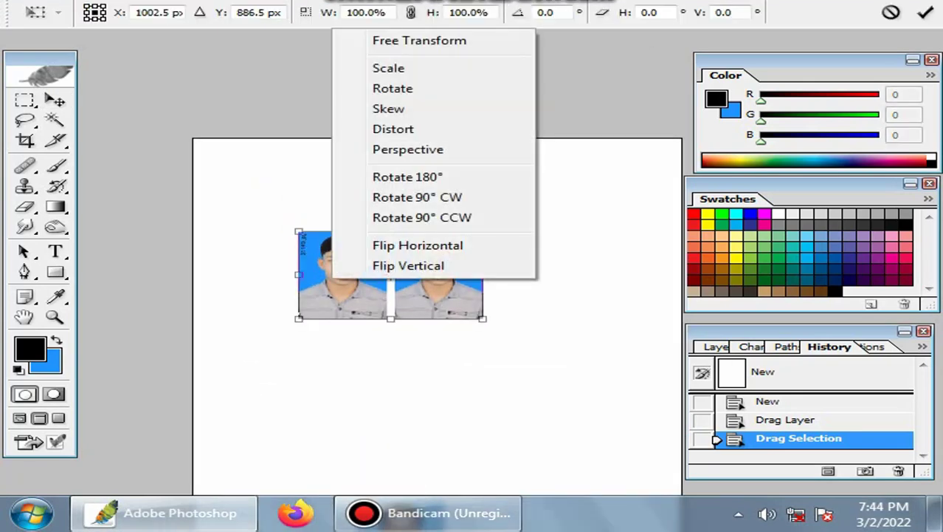
pyautogui.click(403, 217)
pyautogui.moveTo(390, 274); pyautogui.dragTo(272, 158)
pyautogui.press('Return')
pyautogui.moveTo(271, 191)
pyautogui.mouseDown()
pyautogui.moveTo(250, 188)
pyautogui.moveTo(250, 171)
pyautogui.mouseUp()
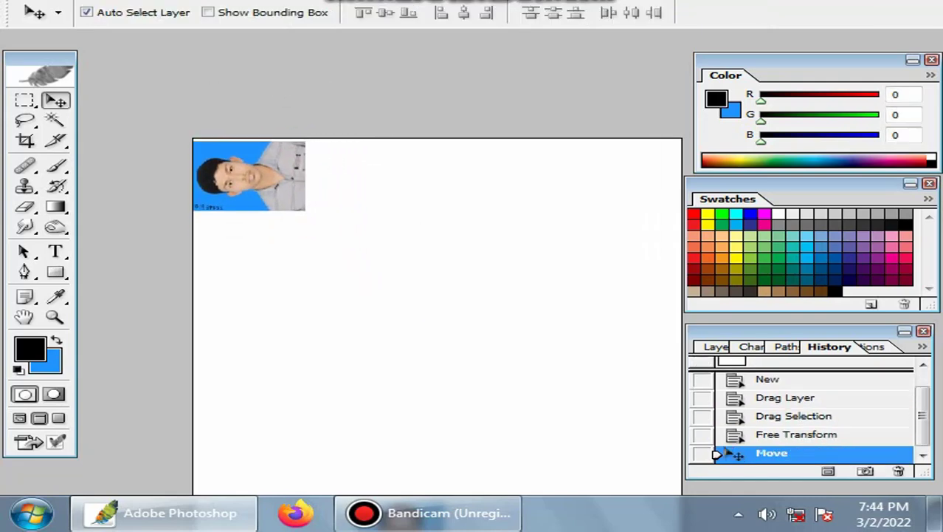
# Nudge the rotated portrait slightly away from the page's upper-left edges and duplicate it directly beside itself.
pyautogui.moveTo(193, 138); pyautogui.dragTo(616, 478)
pyautogui.press('Down')
pyautogui.press('Down')
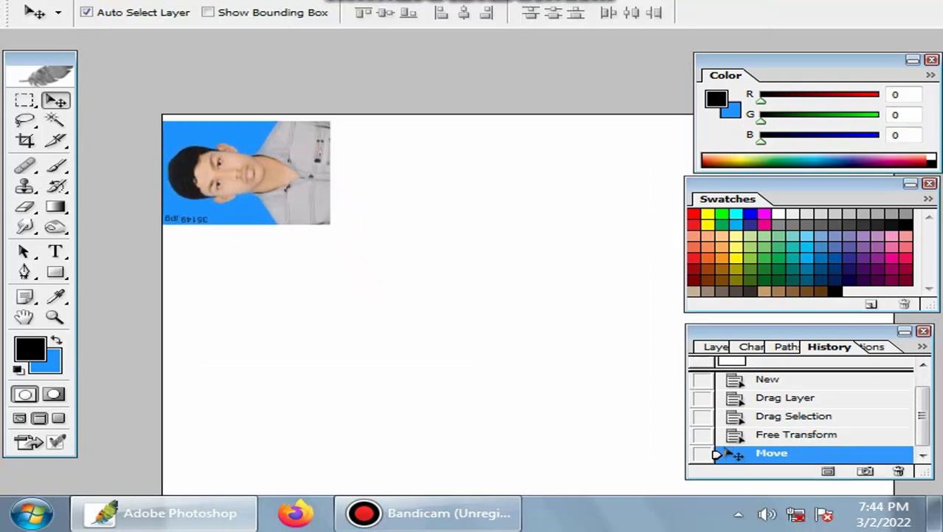
pyautogui.press('Right')
pyautogui.press('Right')
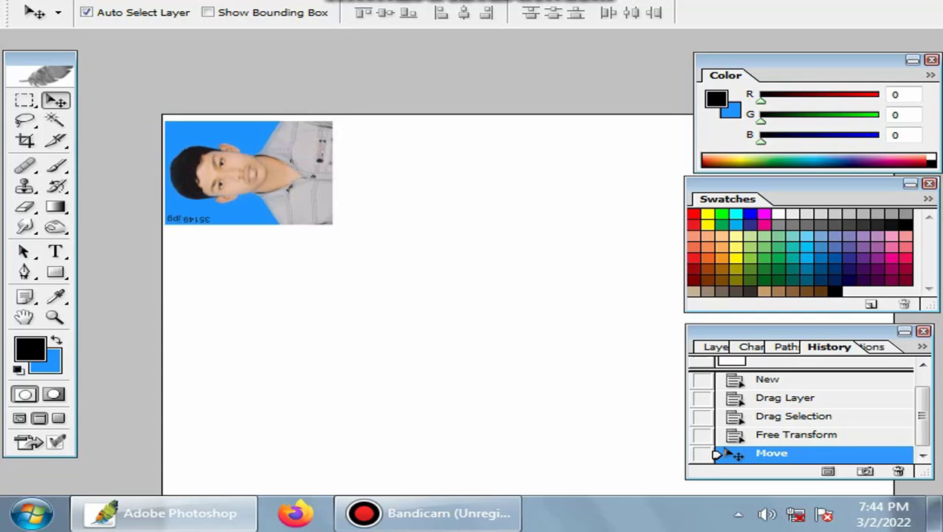
pyautogui.moveTo(249, 173); pyautogui.dragTo(424, 173)
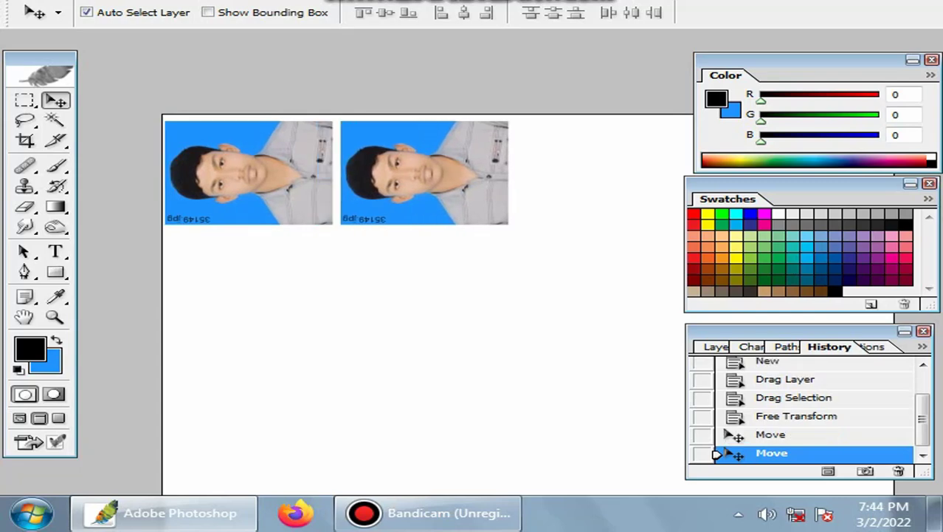
# Move the bearded man's portrait up near the middle of the page and rotate it 90° clockwise.
pyautogui.hotkey('ctrl', '-')
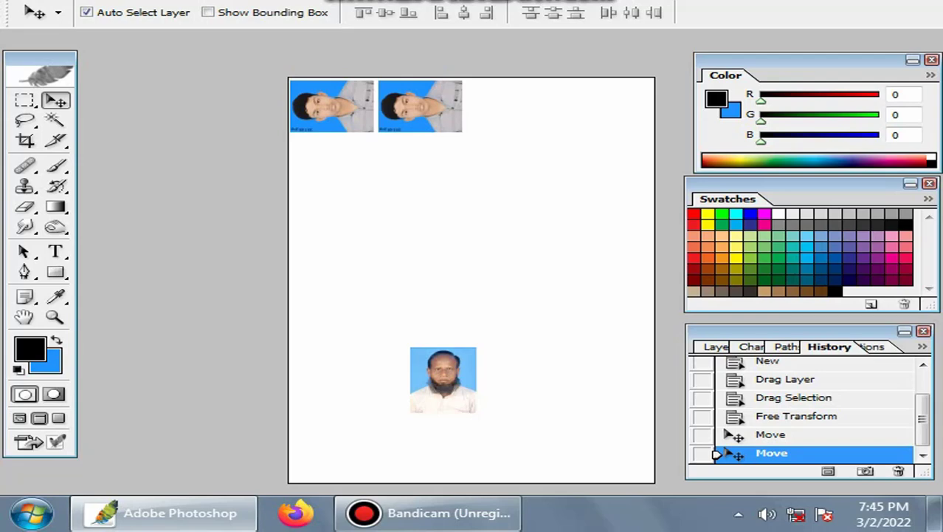
pyautogui.moveTo(443, 380); pyautogui.dragTo(348, 360)
pyautogui.moveTo(348, 360); pyautogui.dragTo(399, 186)
pyautogui.moveTo(399, 186); pyautogui.dragTo(351, 361)
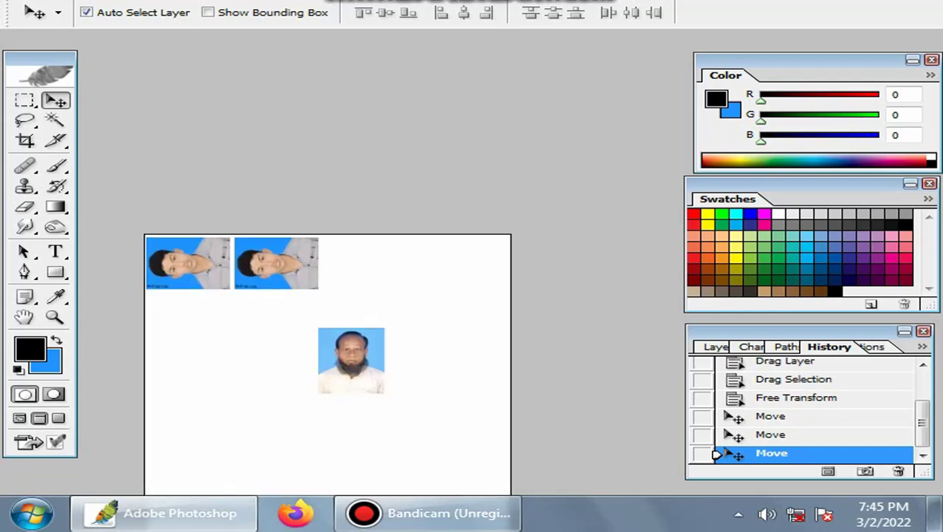
pyautogui.hotkey('ctrl', 't')
pyautogui.rightClick(367, 347)
pyautogui.click(453, 264)
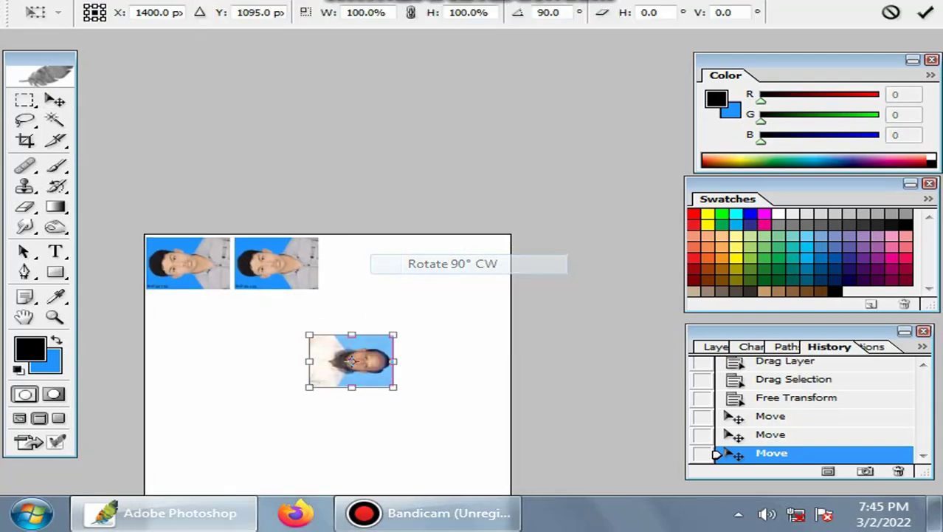
pyautogui.press('Return')
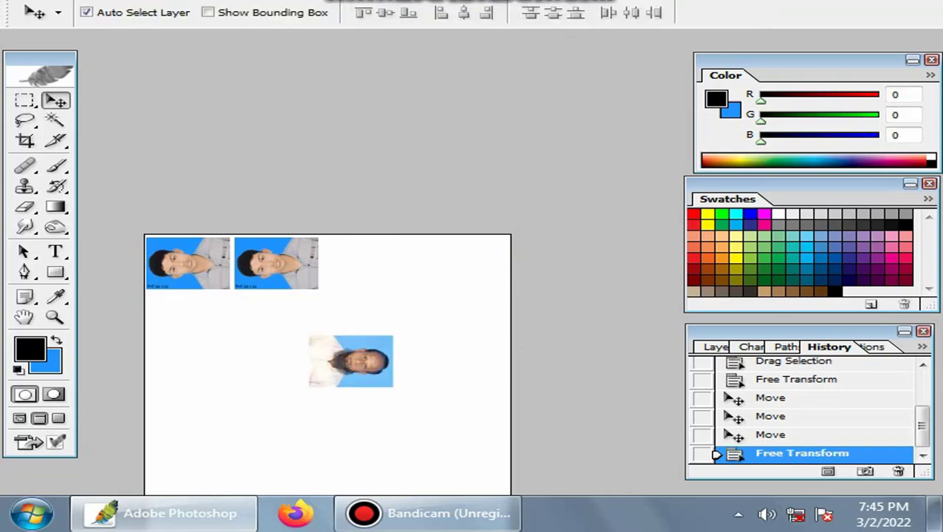
# Place the bearded man's portrait third in the upper row and nudge it down into line with its neighbours.
pyautogui.scroll(2, 351, 360)
pyautogui.moveTo(352, 362); pyautogui.dragTo(415, 226)
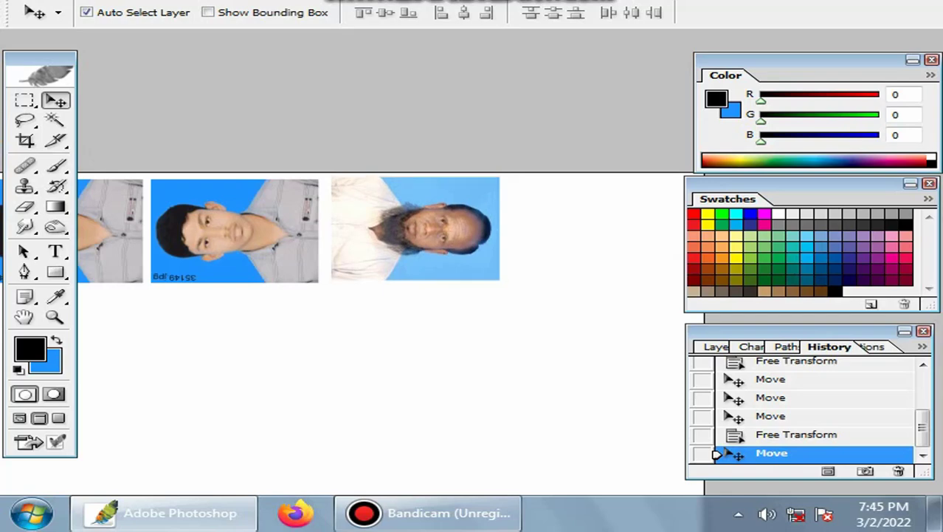
pyautogui.press('Down')
pyautogui.press('Down')
pyautogui.press('Down')
pyautogui.press('Down')
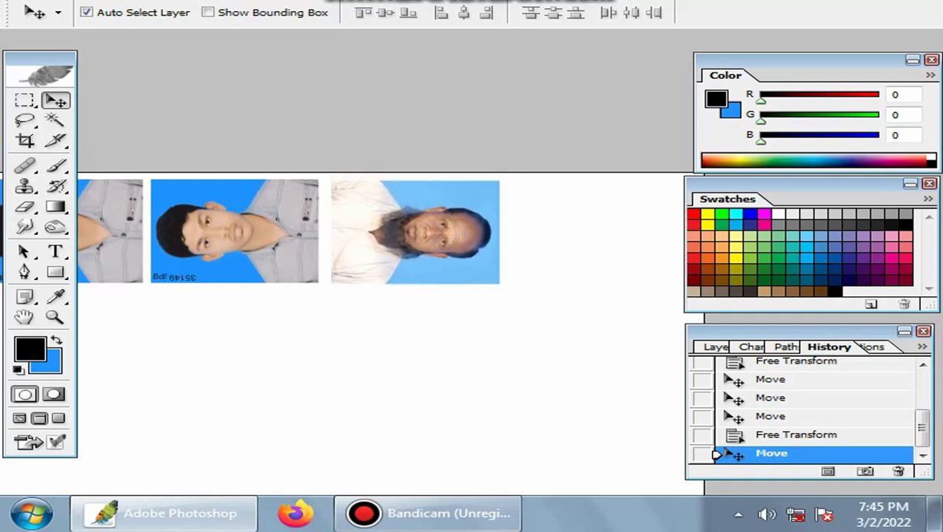
# Duplicate the bearded man's portrait as the fourth photo in the row and nudge it toward the page's right edge.
pyautogui.hotkey('ctrl', '-')
pyautogui.moveTo(394, 273); pyautogui.dragTo(493, 269)
pyautogui.press('Left')
pyautogui.press('Left')
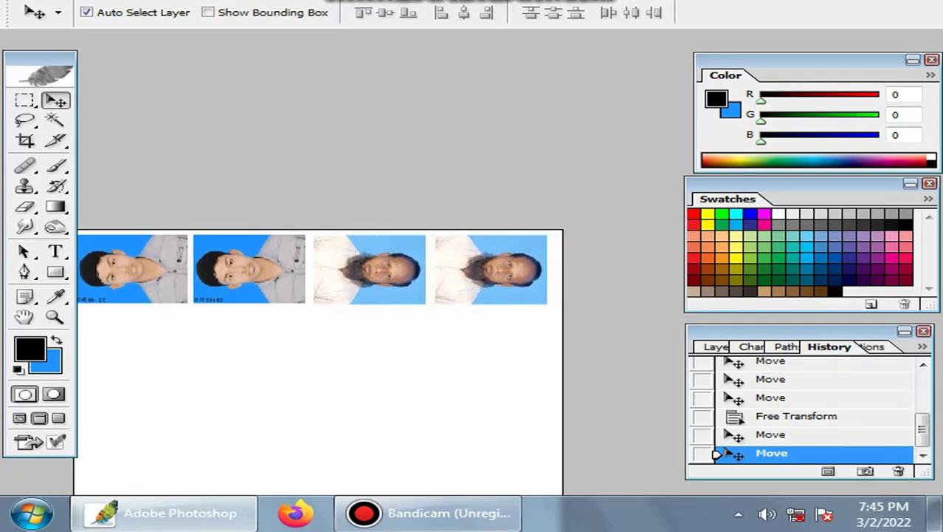
pyautogui.hotkey('shift', 'Right')
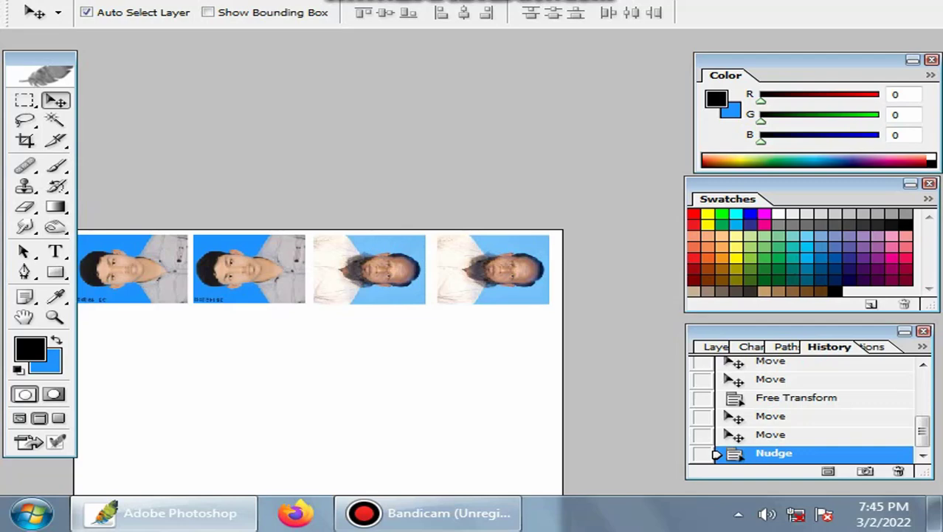
pyautogui.press('Right')
pyautogui.press('Right')
pyautogui.moveTo(332, 354); pyautogui.dragTo(474, 382)
pyautogui.hotkey('shift', 'Right')
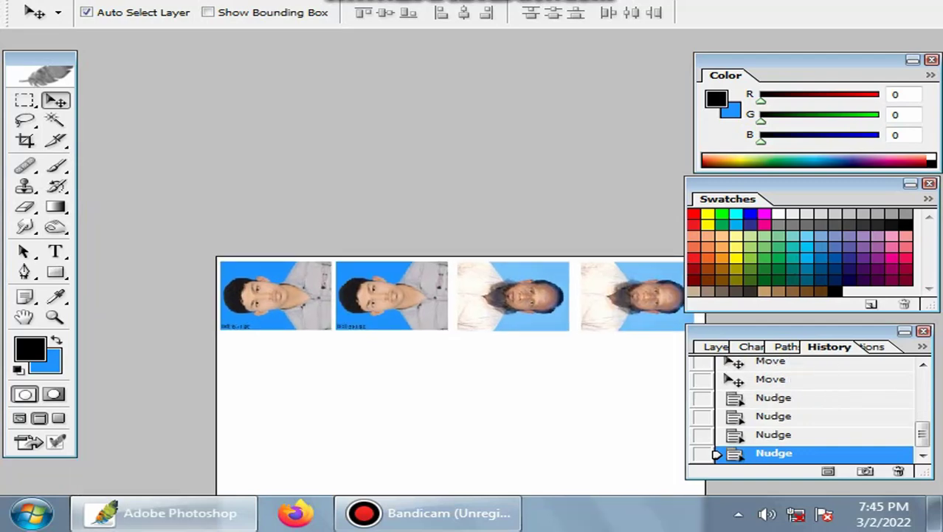
pyautogui.moveTo(332, 339); pyautogui.dragTo(267, 322)
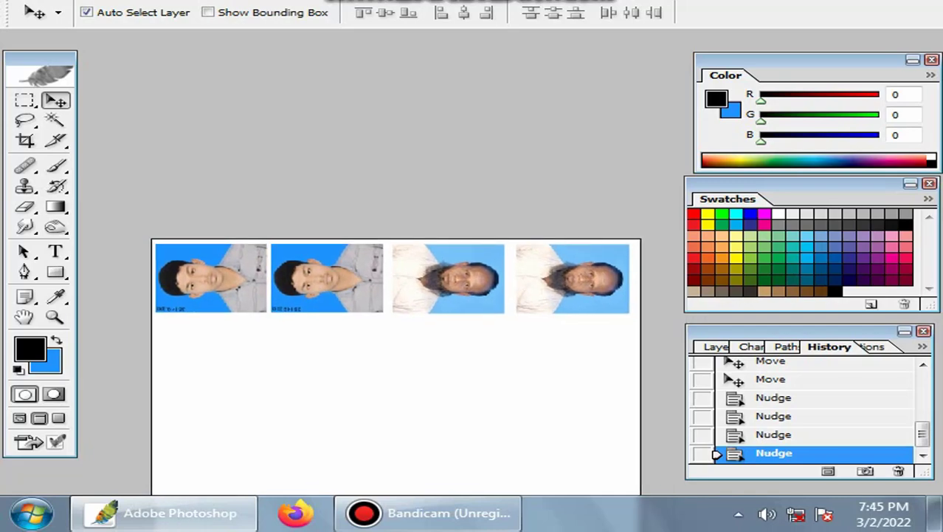
# Brighten the current portrait layer slightly with a Curves midtone point and merge all visible layers.
pyautogui.hotkey('ctrl', 'm')
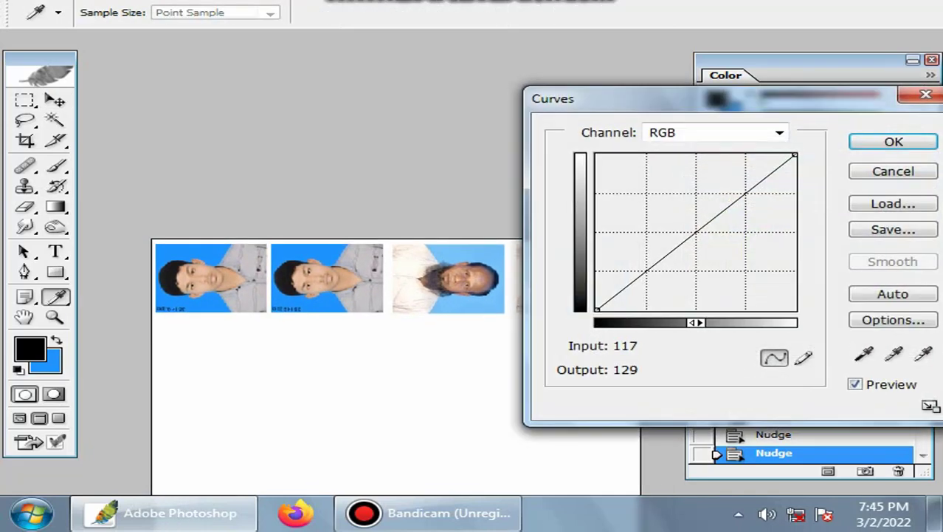
pyautogui.click(688, 231)
pyautogui.press('Return')
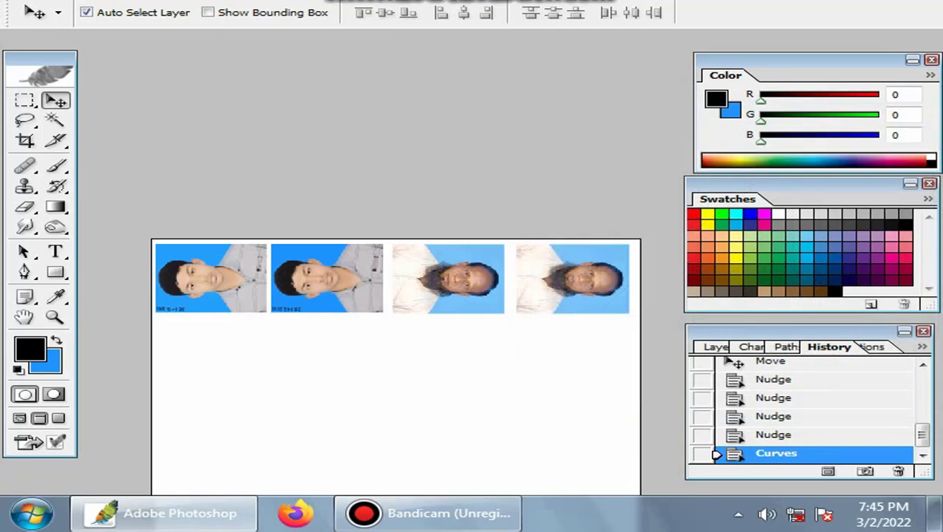
pyautogui.hotkey('ctrl', 'shift', 'e')
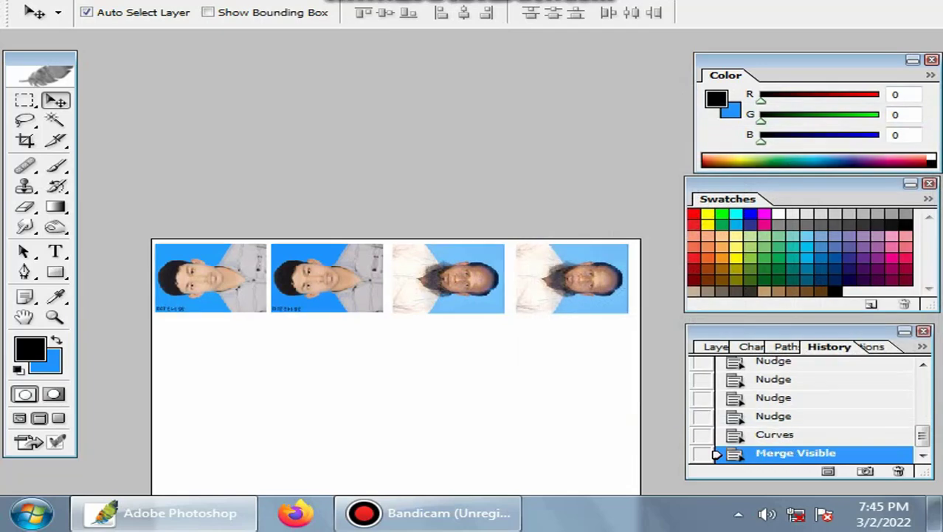
# Brighten the merged page with a Curves point at input 120, output 132.
pyautogui.hotkey('ctrl', 'm')
pyautogui.click(689, 229)
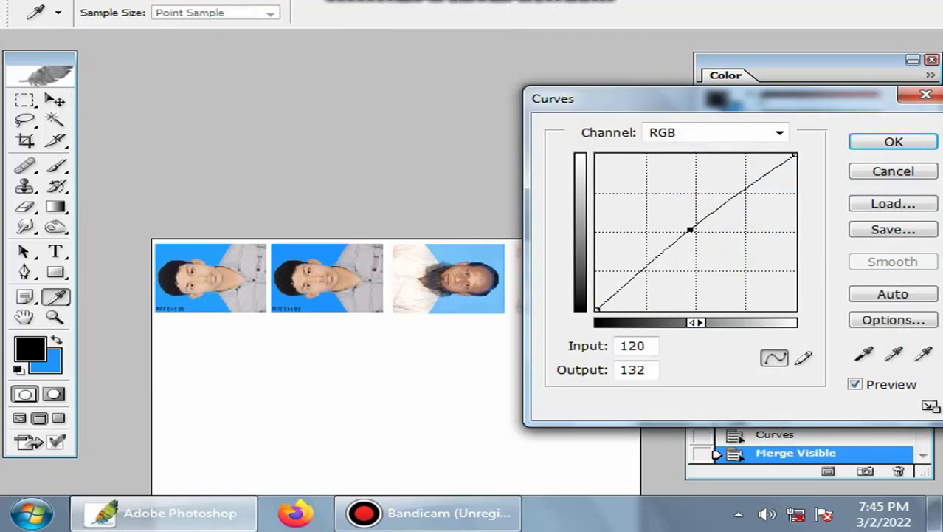
pyautogui.press('Return')
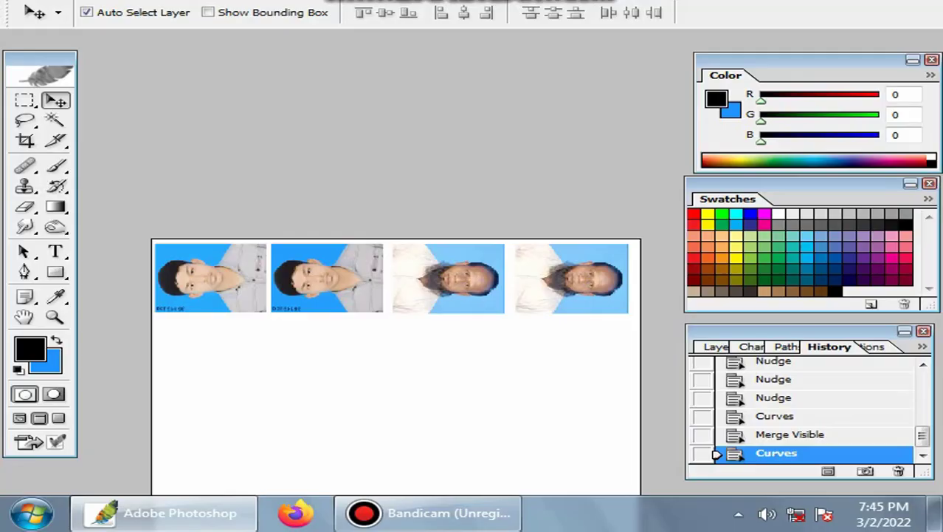
# Open the print preview setup, turn off image centring, and set the print position's top offset to 0 inches.
pyautogui.hotkey('alt', 'f')
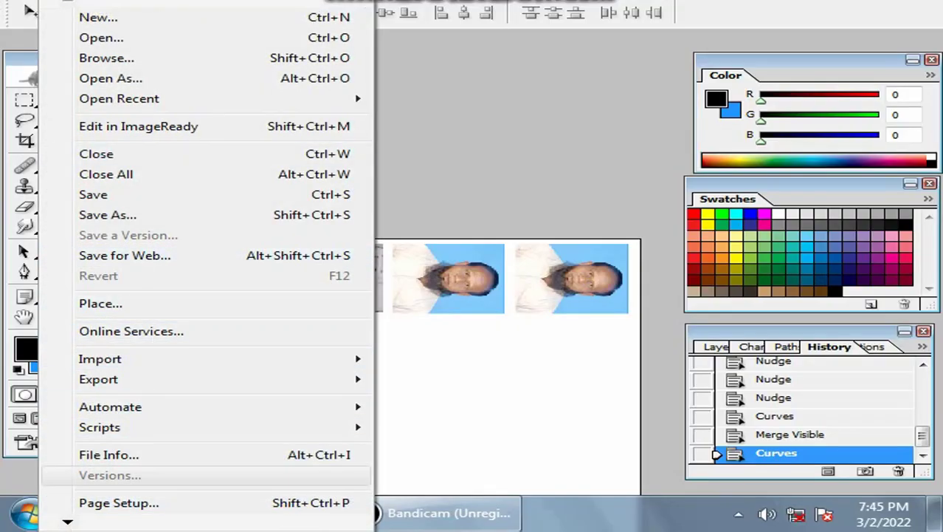
pyautogui.press('Escape')
pyautogui.hotkey('ctrl', 'alt', 'p')
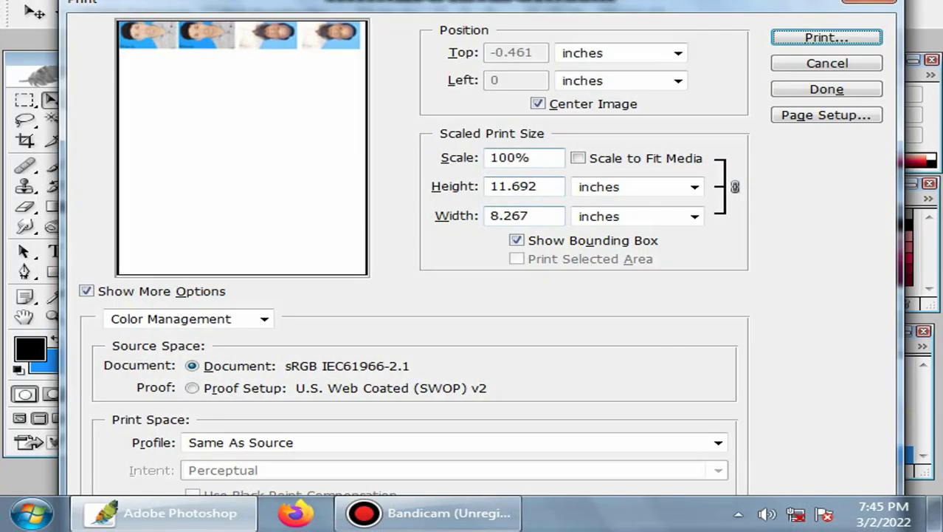
pyautogui.click(538, 104)
pyautogui.doubleClick(512, 53)
pyautogui.write('0')
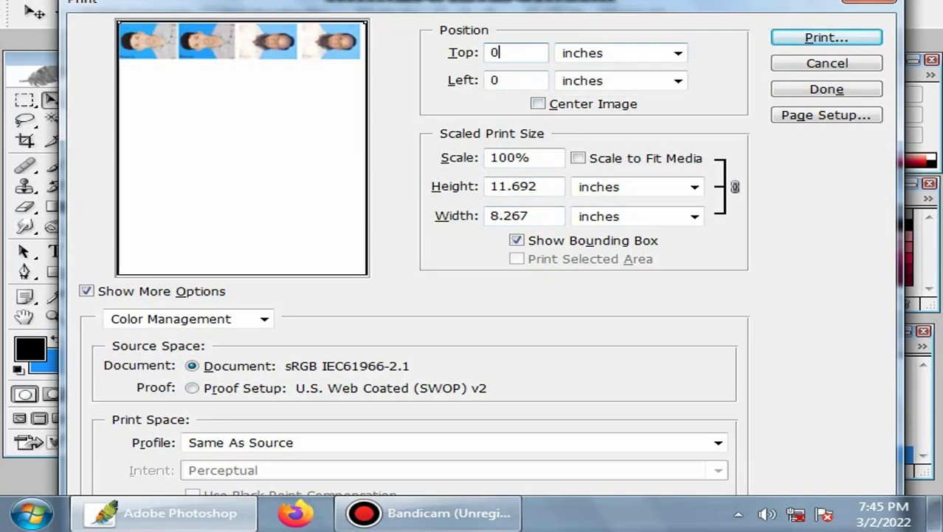
# Proceed to printing and set the EPSON L130 Series to Epson Matte paper and A4 210 x 297 mm document size.
pyautogui.click(826, 38)
pyautogui.press('Return')
pyautogui.click(605, 82)
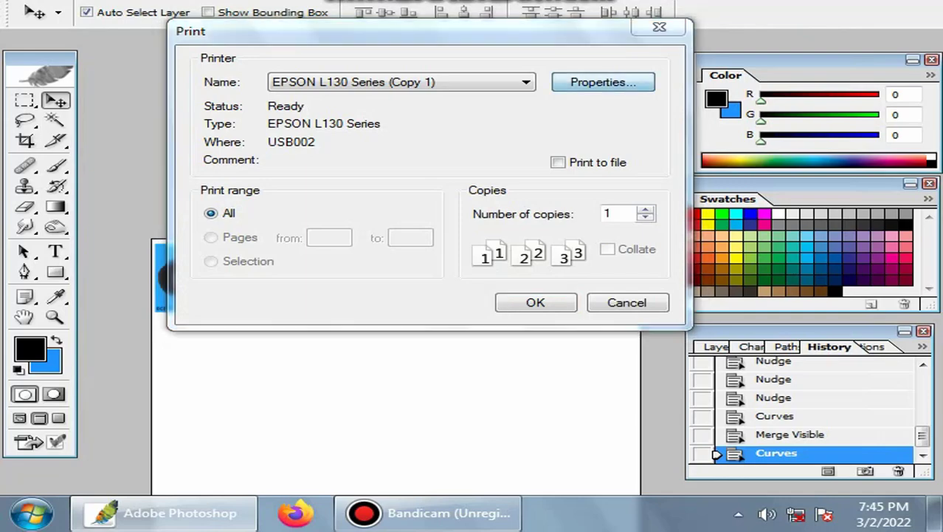
pyautogui.click(716, 155)
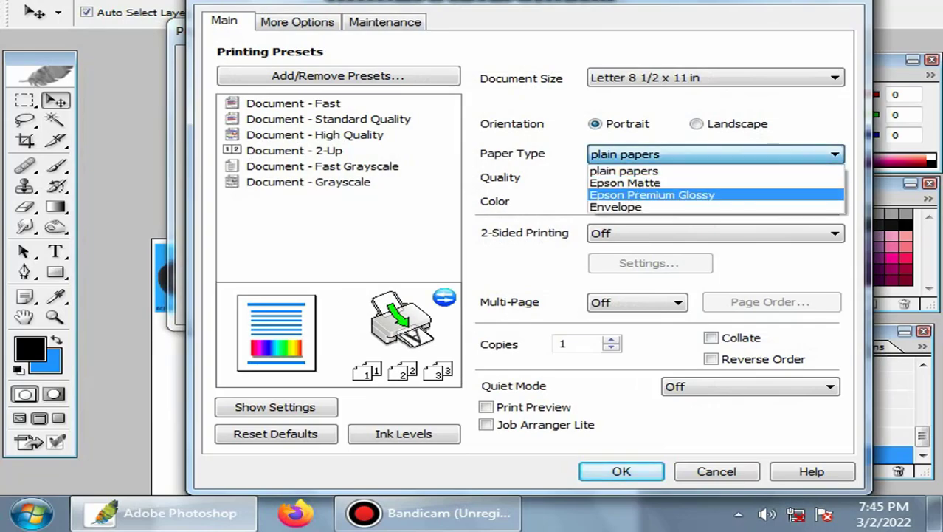
pyautogui.click(715, 183)
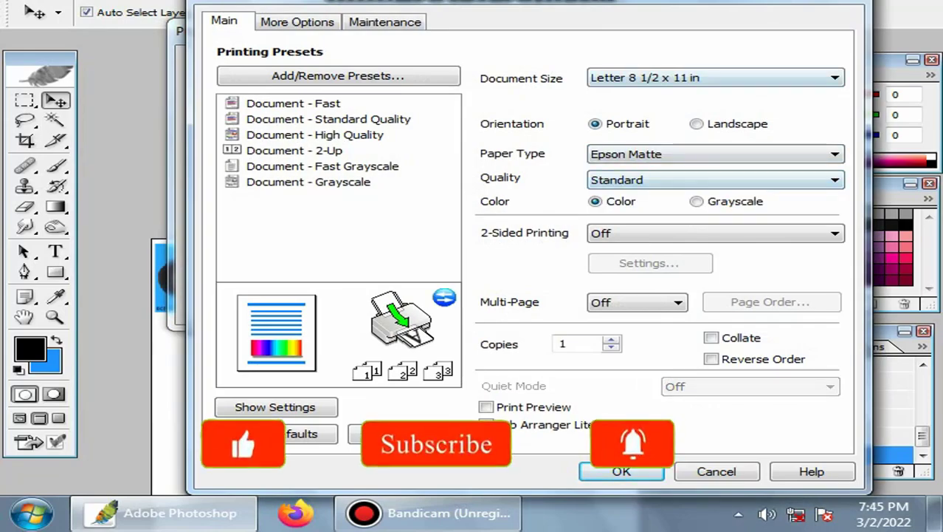
pyautogui.click(715, 78)
pyautogui.click(715, 93)
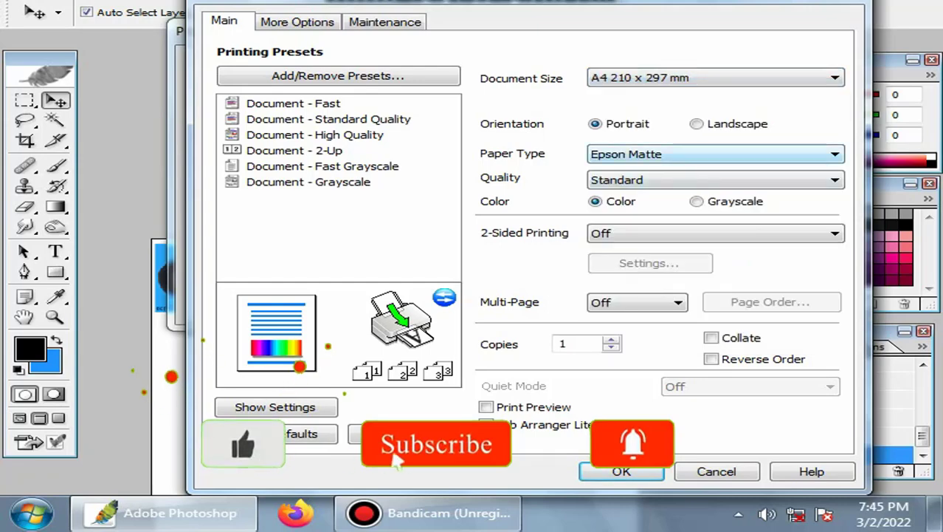
pyautogui.click(715, 154)
pyautogui.press('Return')
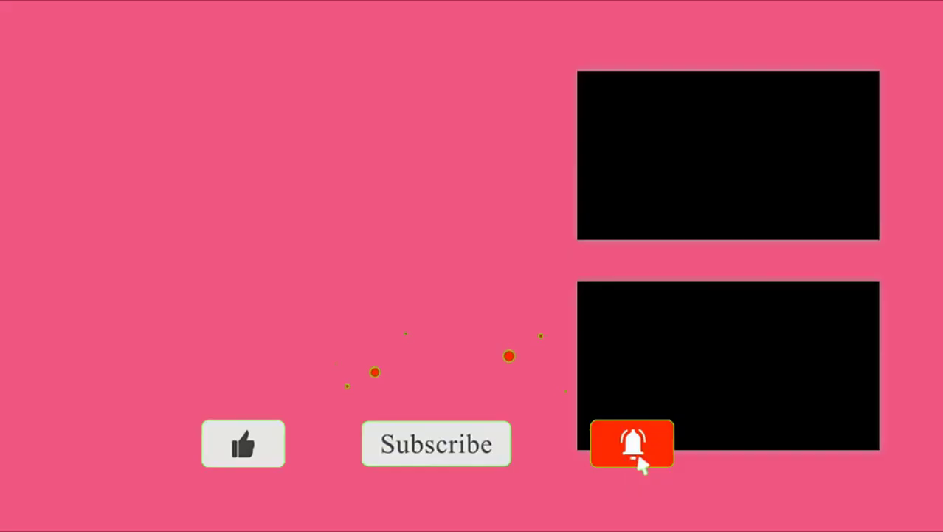